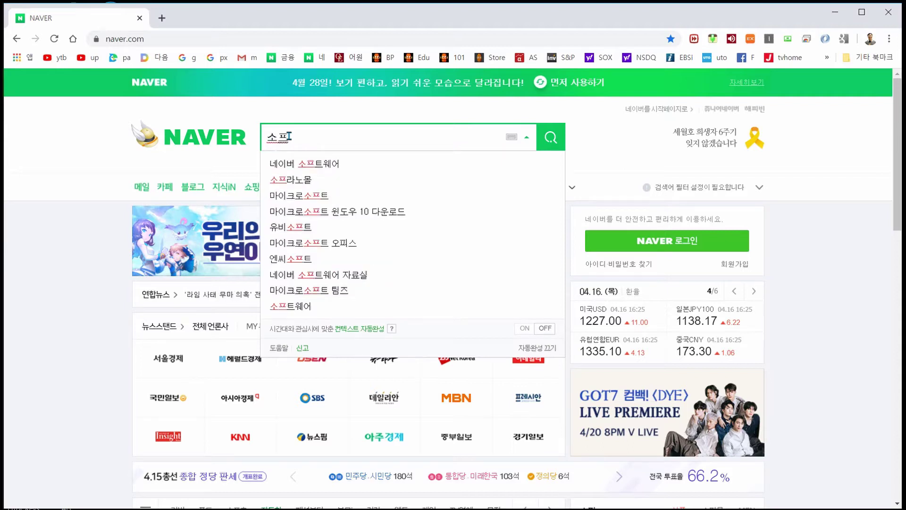
Go to the Naver Software site and open the Free Alarm Clock page by searching for "free".
left_click(292, 164)
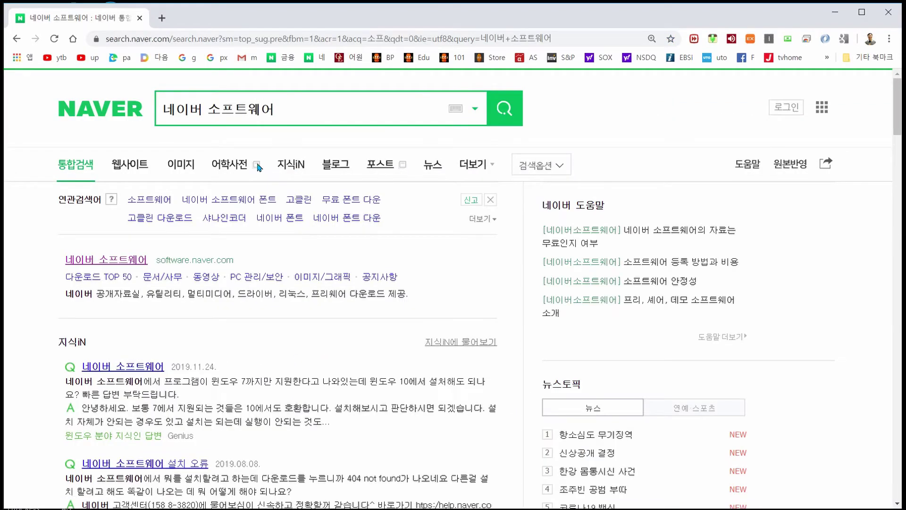
left_click(120, 261)
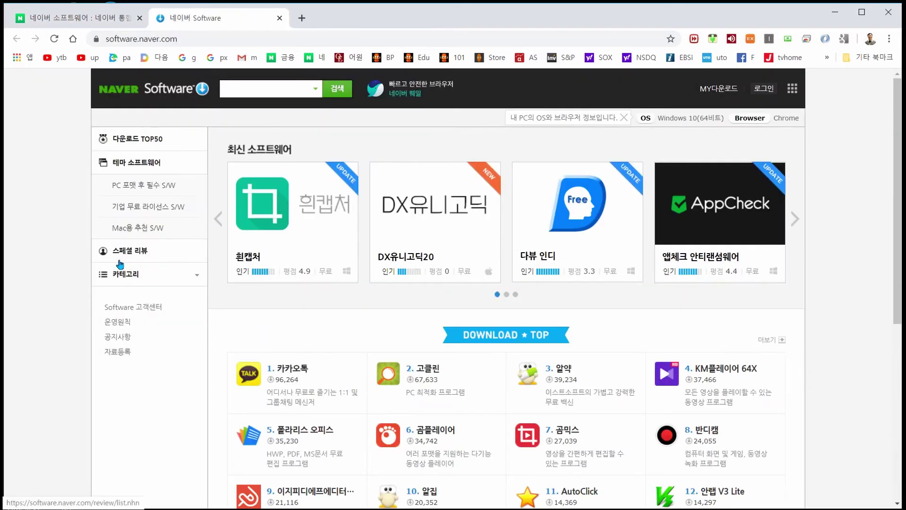
left_click(254, 90)
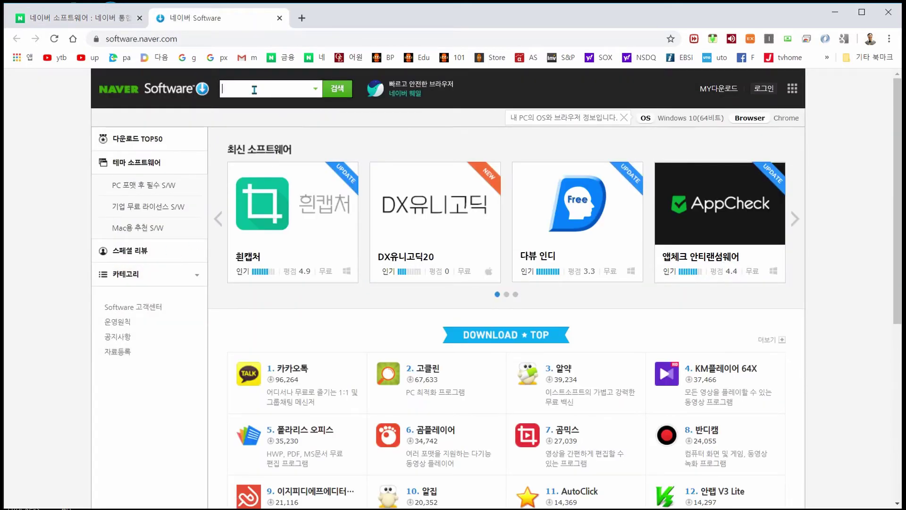
type("free")
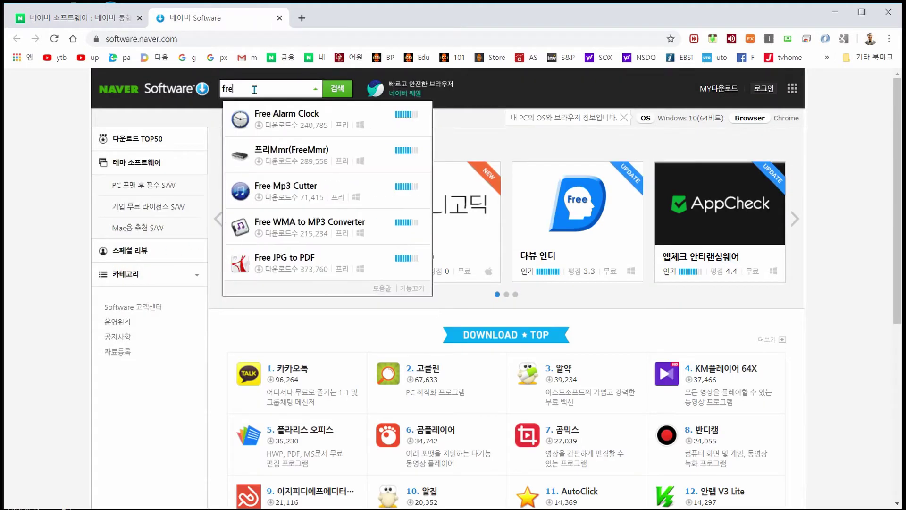
left_click(270, 118)
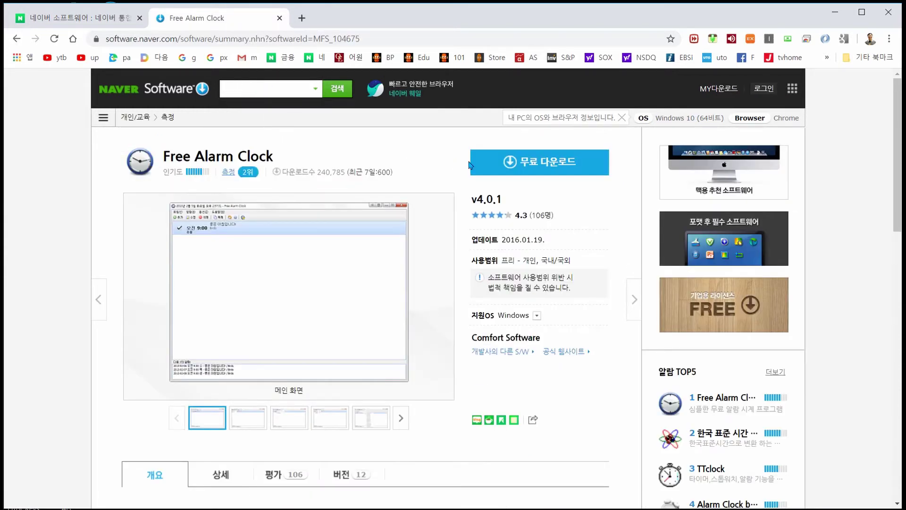
Download the Free Alarm Clock installer into the Downloads folder as FreeAlarmClockSetup (2).exe and run it.
left_click(541, 166)
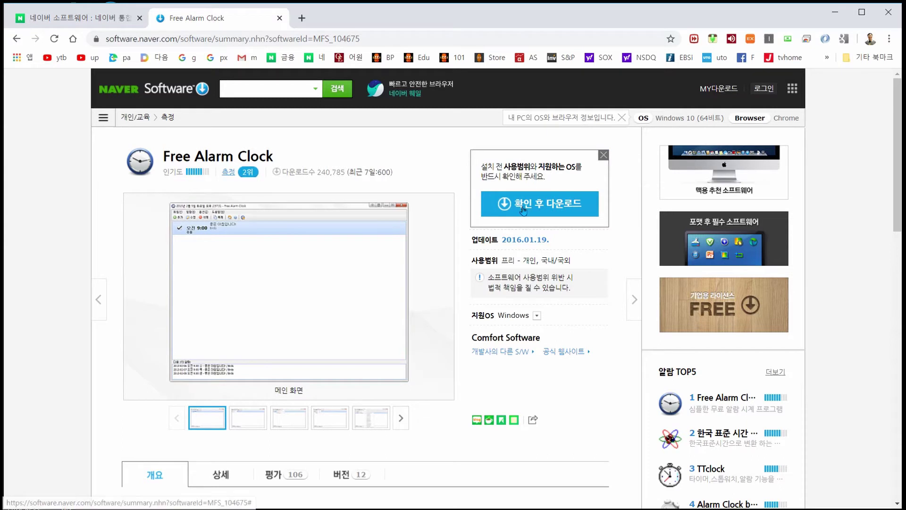
left_click(431, 312)
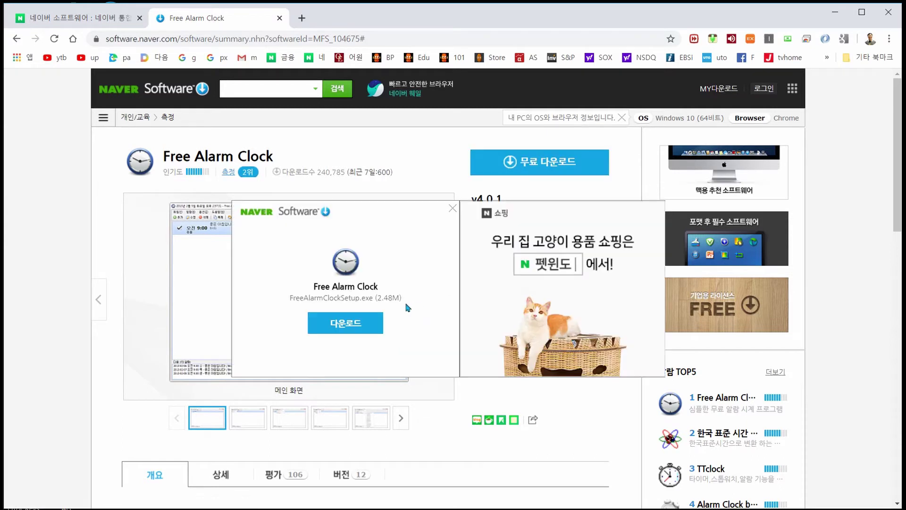
left_click(353, 326)
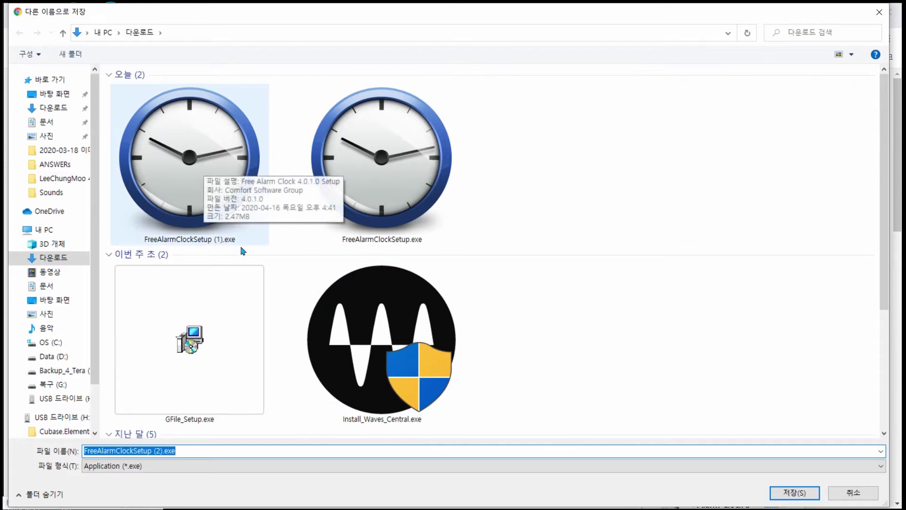
left_click(797, 492)
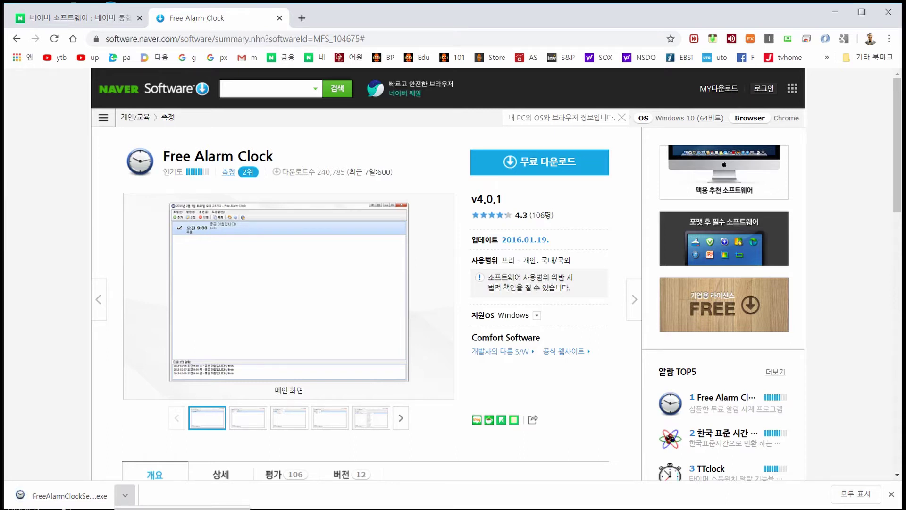
left_click(70, 495)
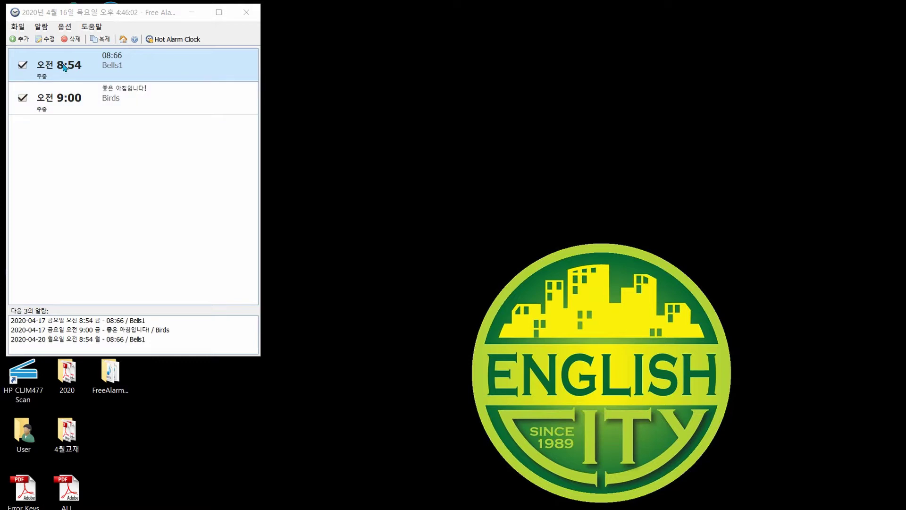
Add a new alarm and set its time to 14:30.
left_click(21, 41)
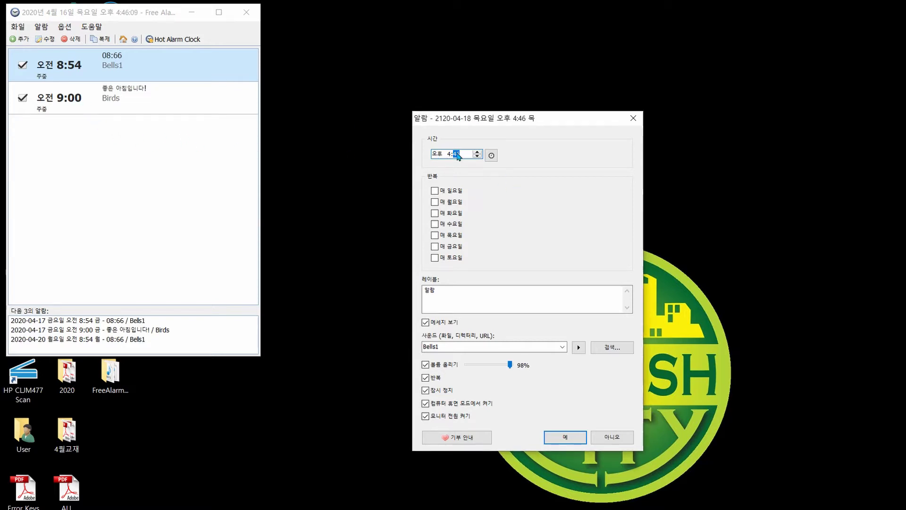
left_click(443, 155)
left_click(449, 156)
left_click(492, 156)
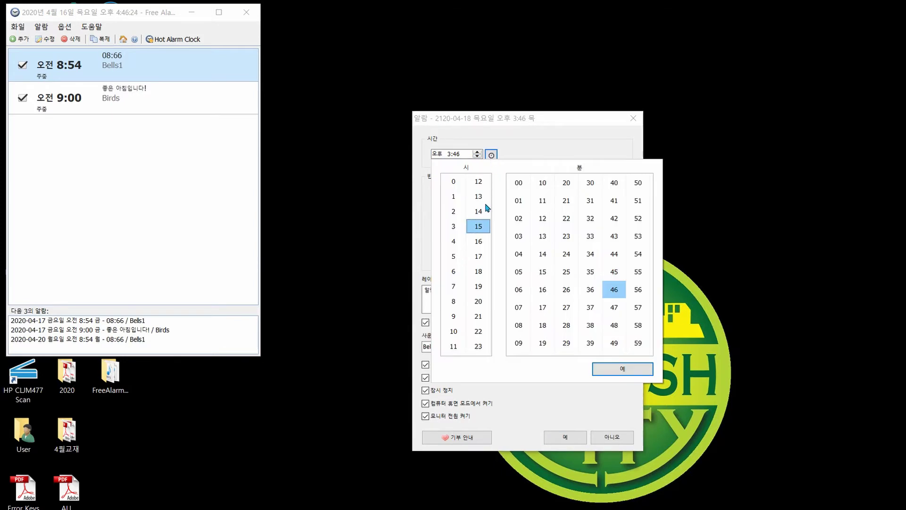
left_click(478, 213)
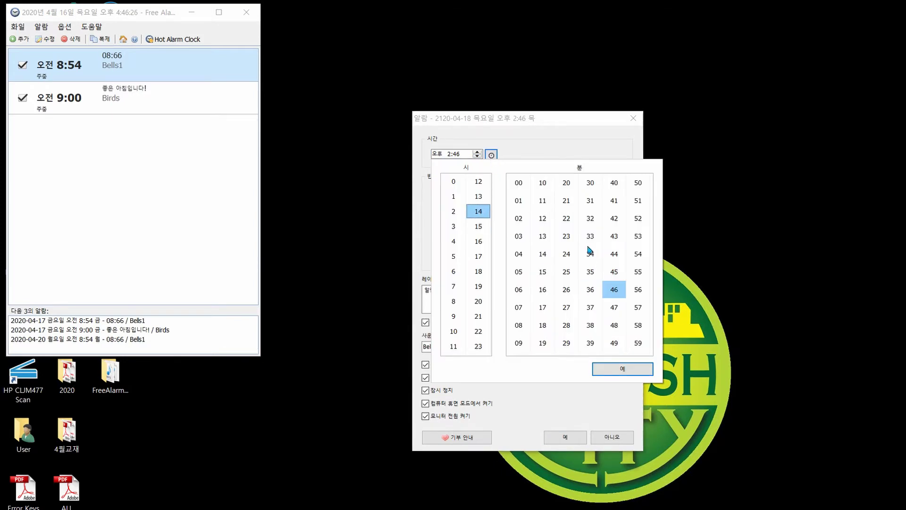
left_click(590, 187)
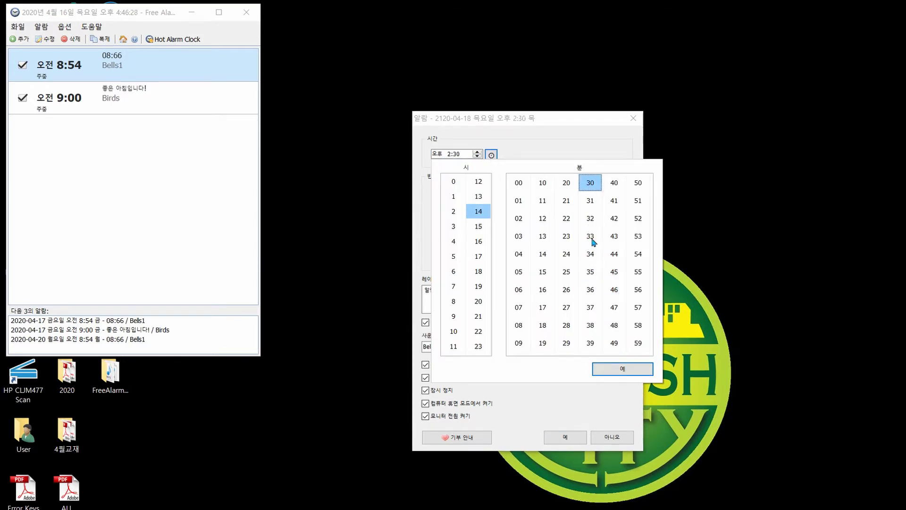
left_click(618, 371)
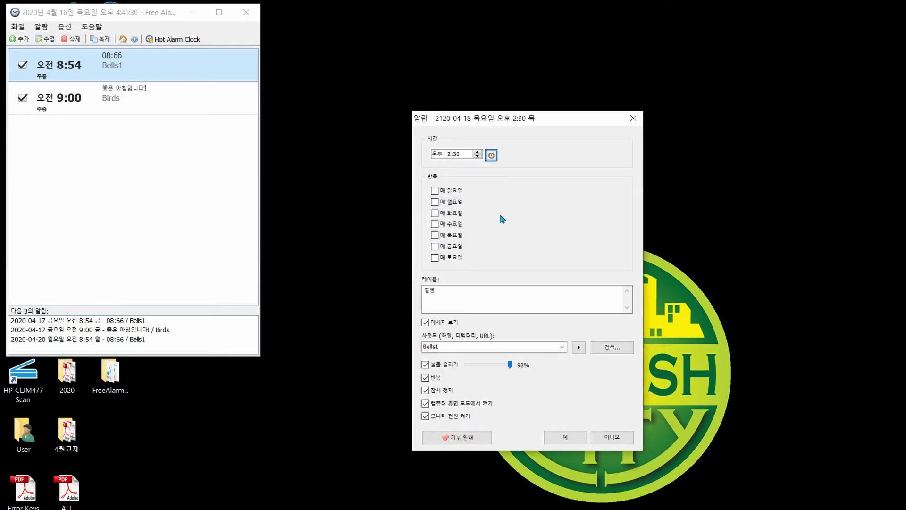
Label the new alarm "14:30" and make it repeat every Monday through Friday.
double_click(448, 291)
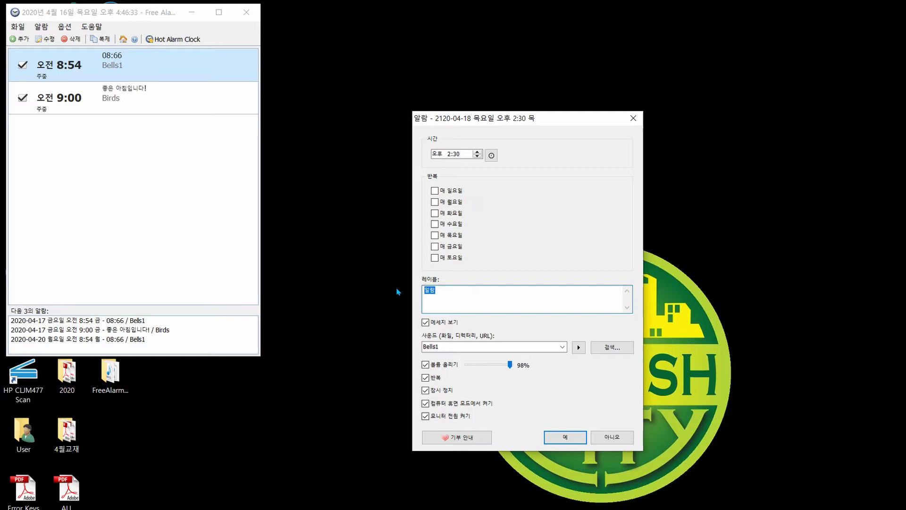
type("14:30")
left_click(435, 202)
left_click(434, 213)
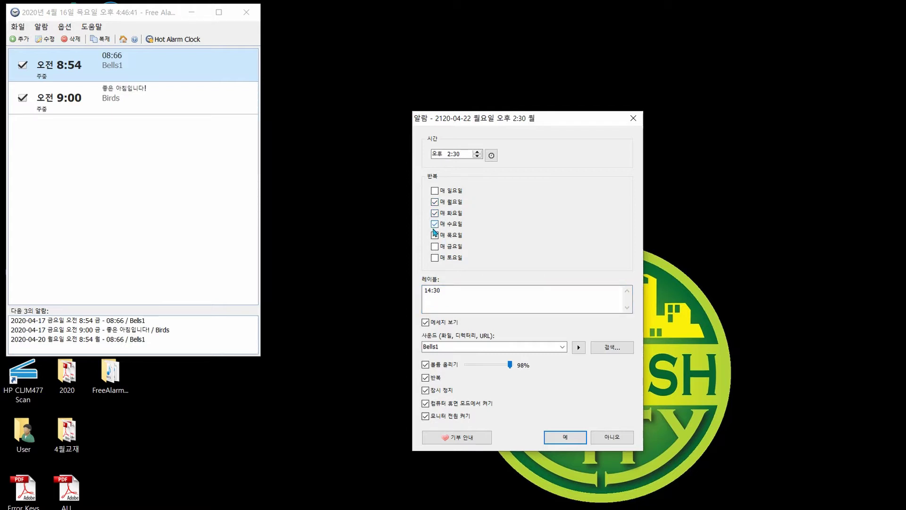
left_click(434, 235)
Preview the Bells1 sound and look through the alarm sound files supplied in the Sounds folder.
left_click(579, 348)
left_click(612, 347)
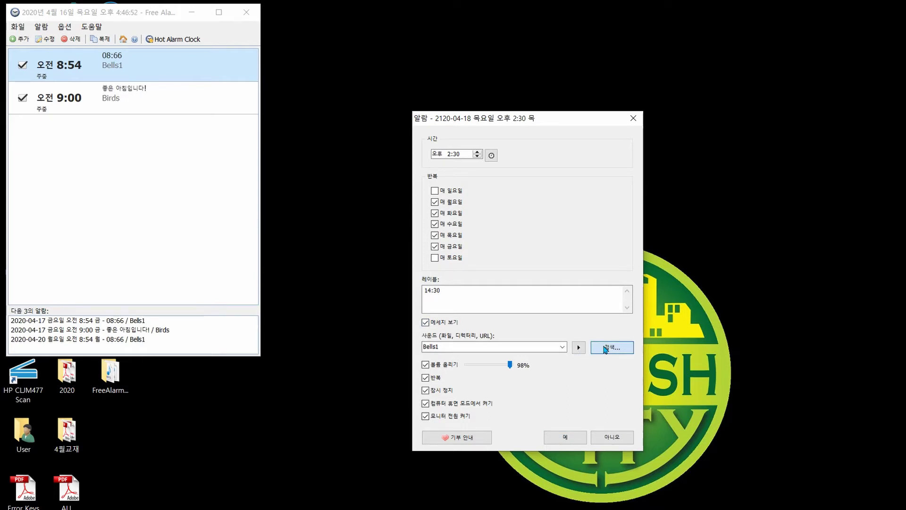
scroll(401, 202, "down", 1)
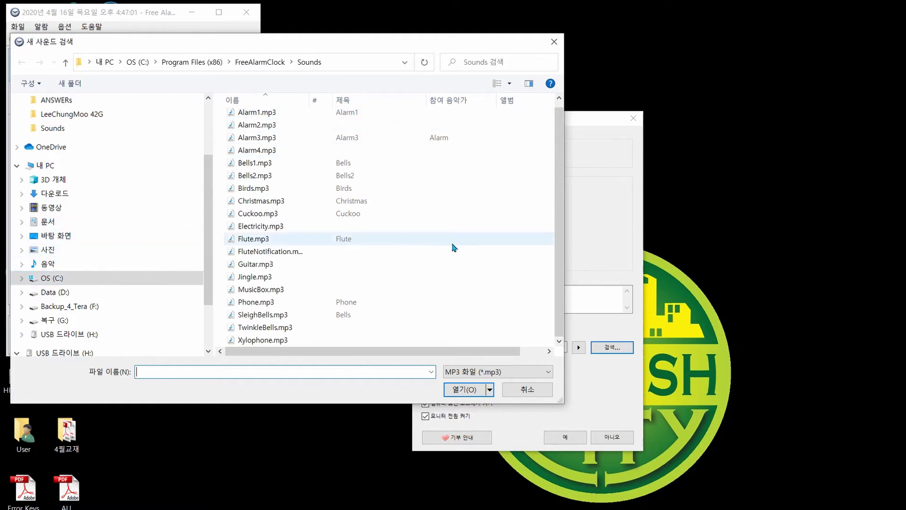
left_click(526, 393)
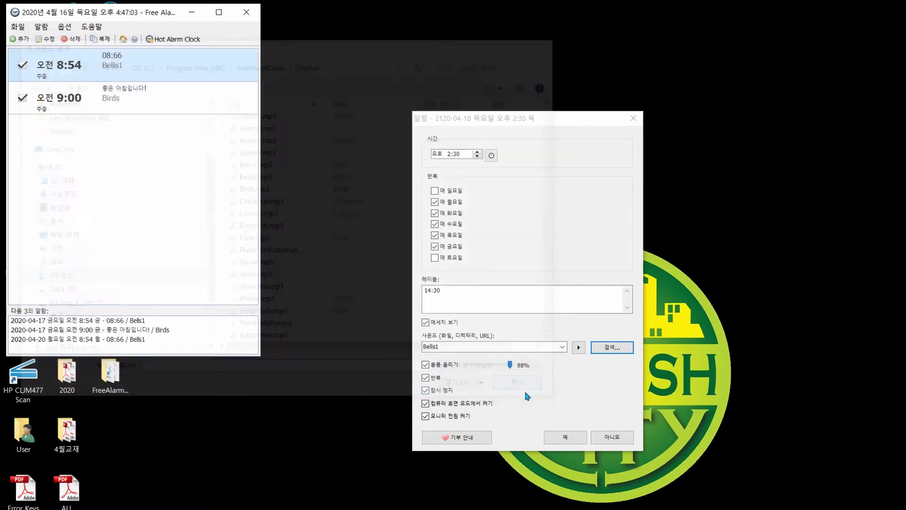
Copy all five MP3 files from the desktop folder FreeAlarmClockSOUNDS into FreeAlarmClock's Sounds folder, granting administrator permission.
double_click(110, 377)
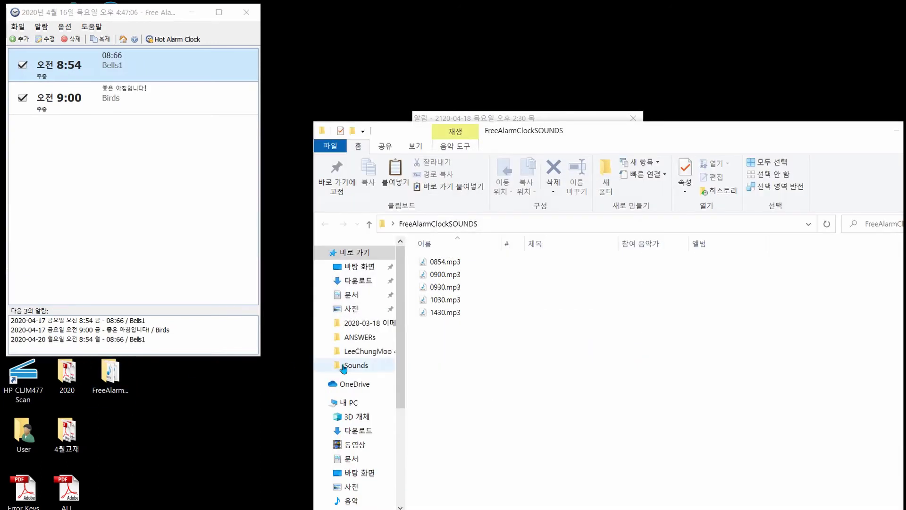
left_click_drag(491, 356, 417, 257)
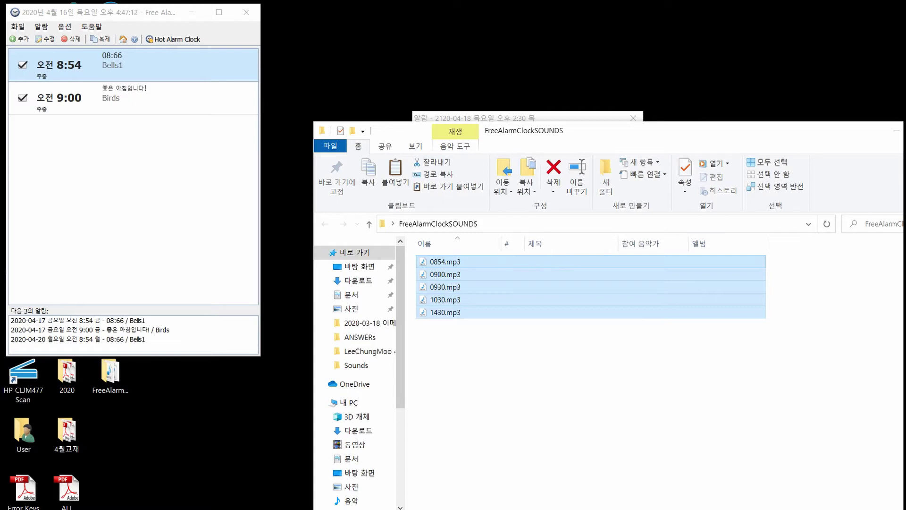
key("alt+F4")
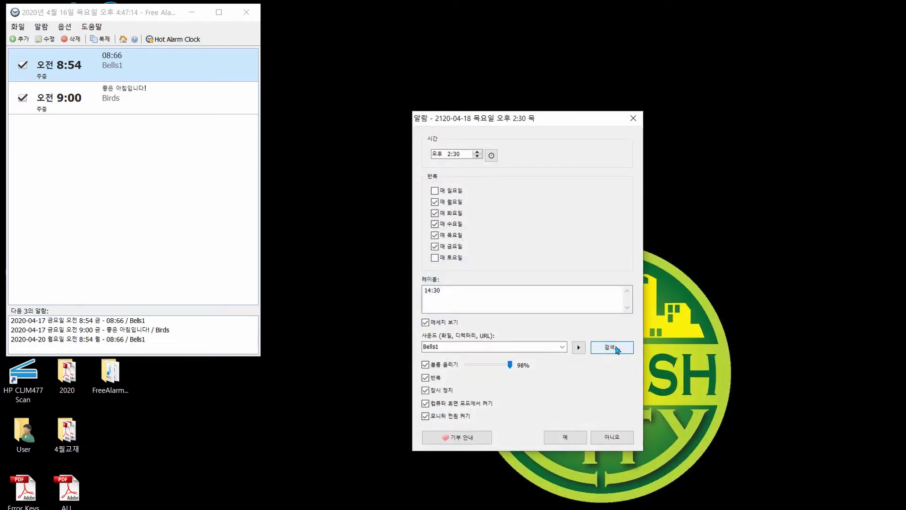
left_click(613, 347)
left_click(496, 237)
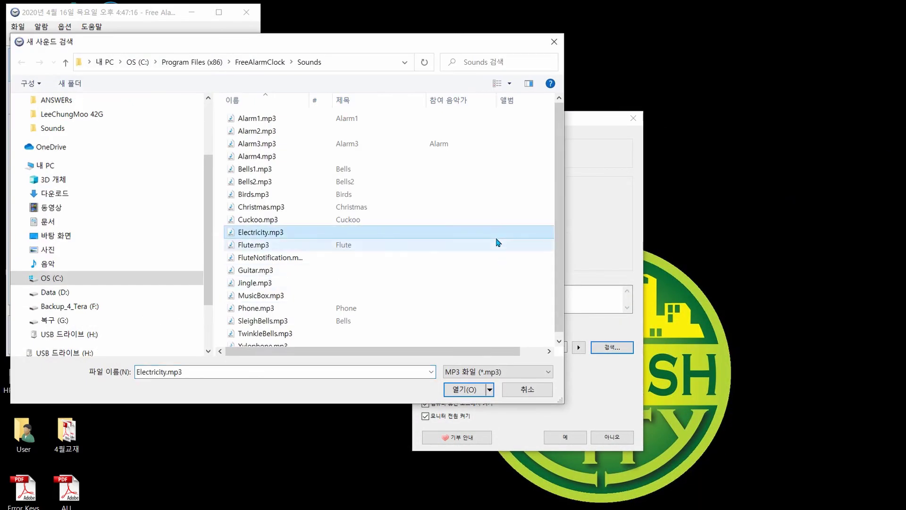
key("ctrl+v")
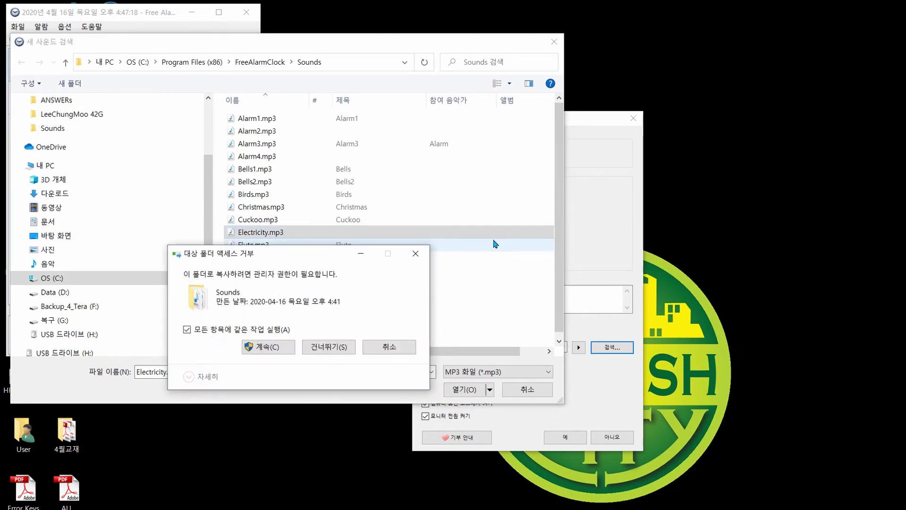
left_click(281, 348)
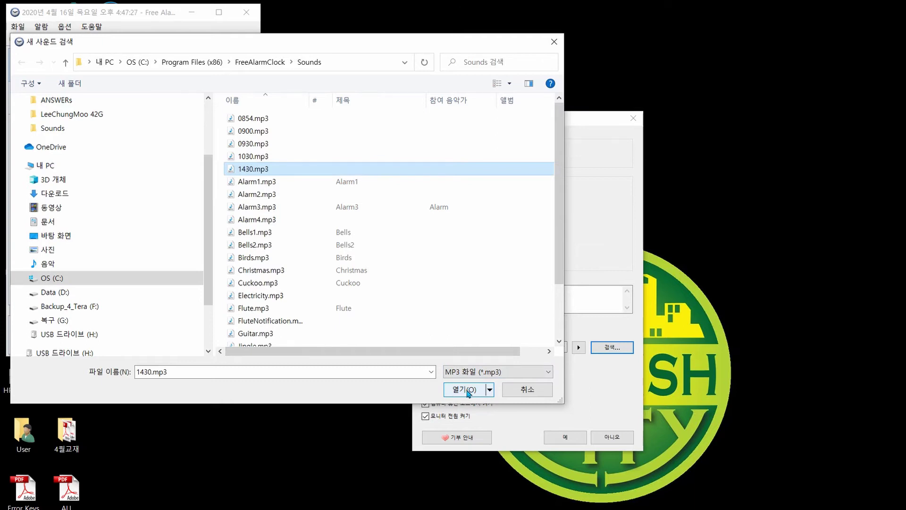
Assign 1430.mp3 to the 14:30 alarm and save it with sound repeat, snooze, wake from sleep and monitor power-on turned off.
left_click(467, 390)
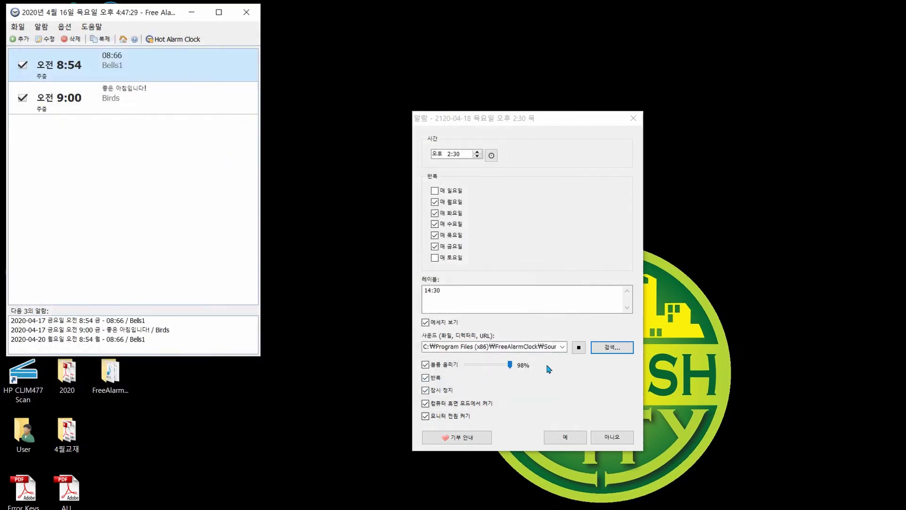
left_click(579, 349)
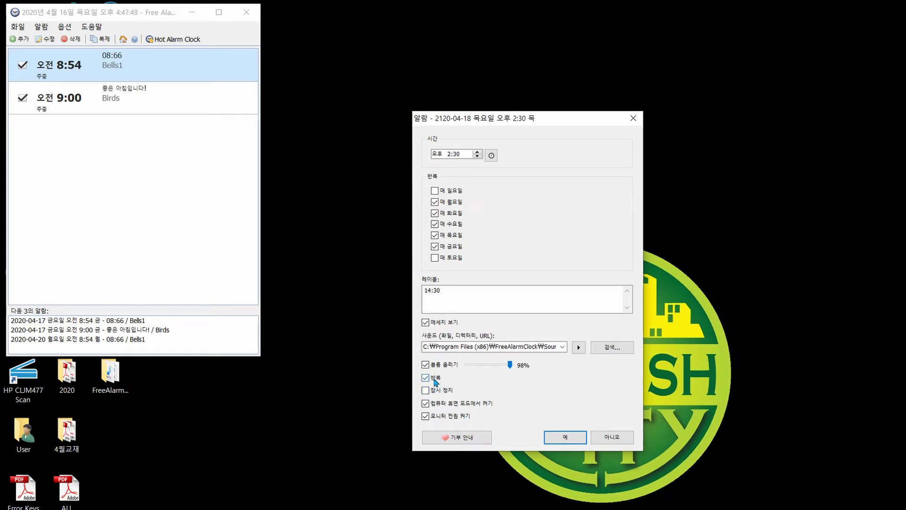
left_click(436, 405)
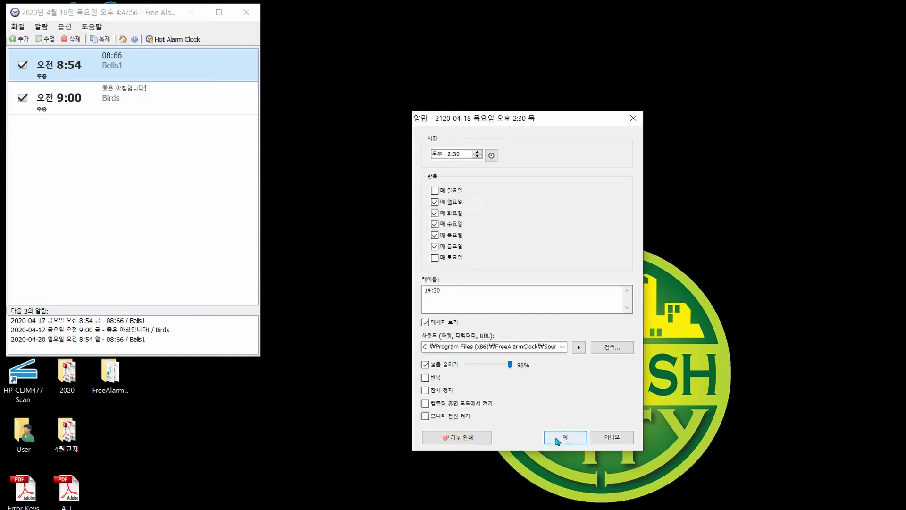
left_click(557, 441)
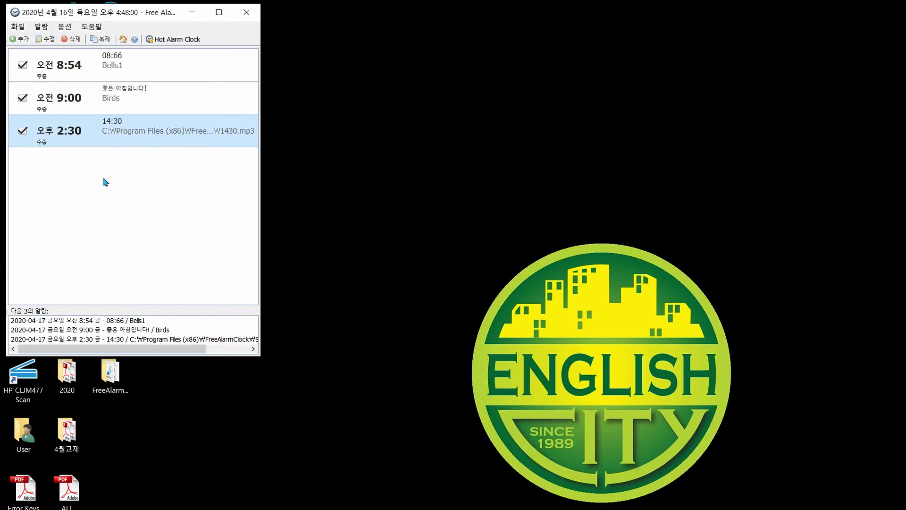
Edit the 8:54 AM alarm and replace its sound with 0854.mp3 from the Sounds folder.
left_click(60, 70)
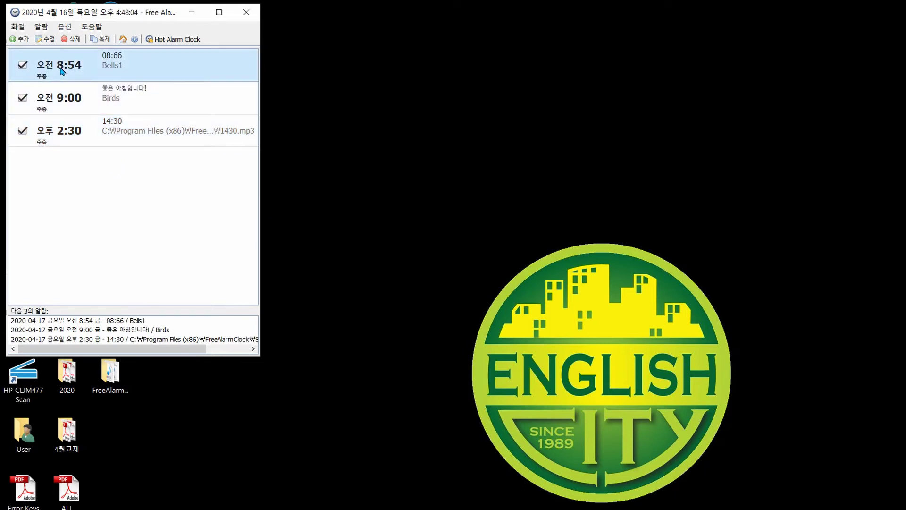
double_click(60, 70)
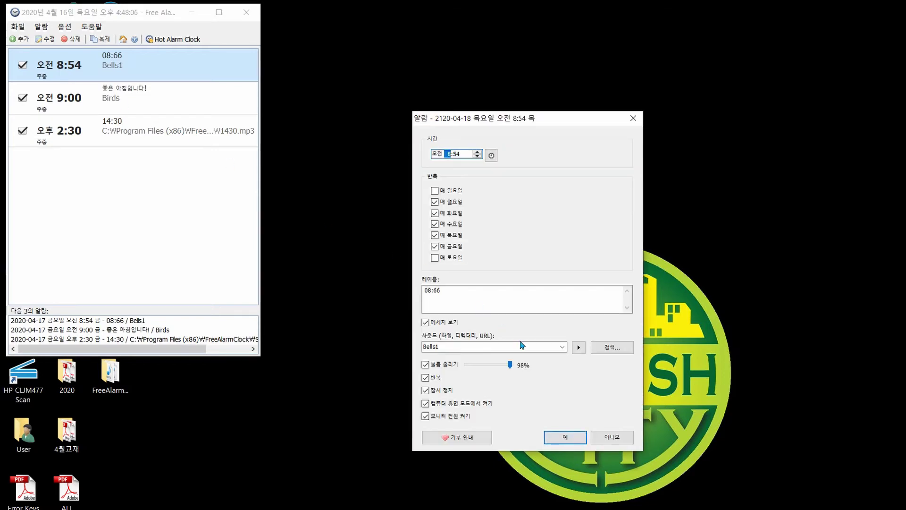
left_click(578, 348)
left_click(608, 350)
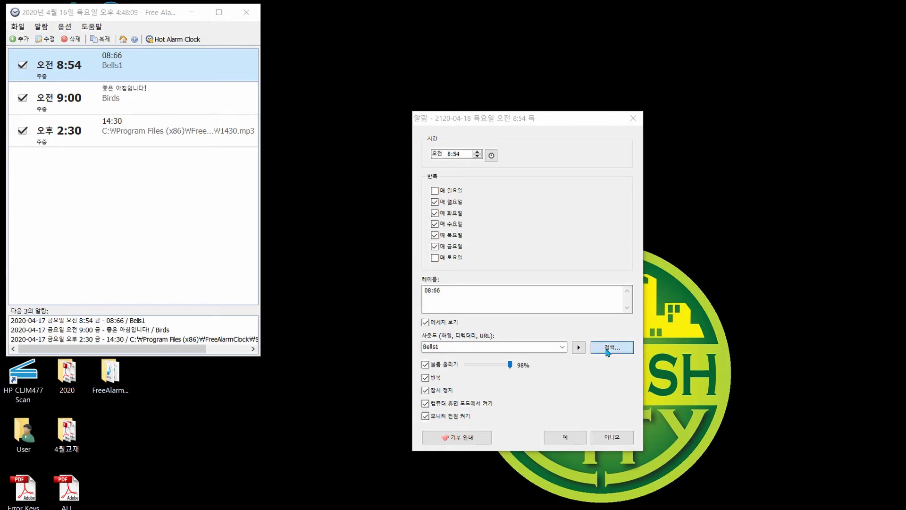
left_click(261, 122)
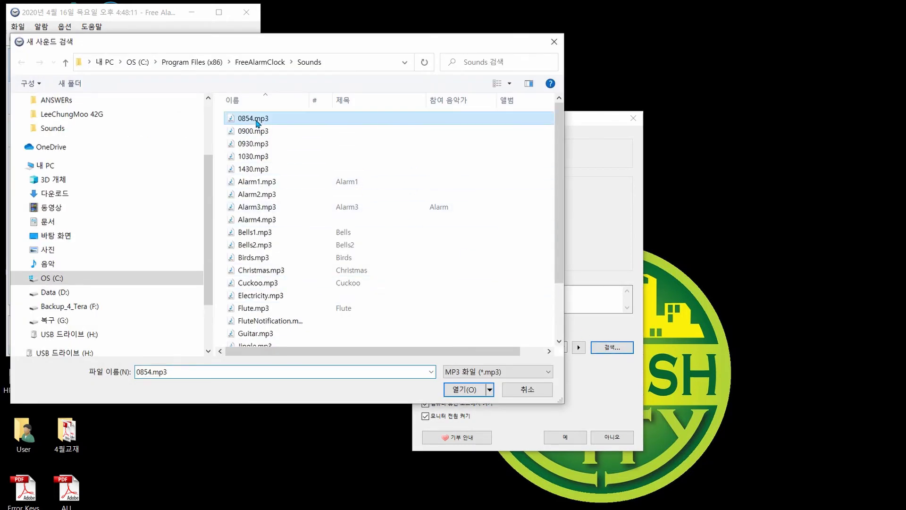
left_click(472, 390)
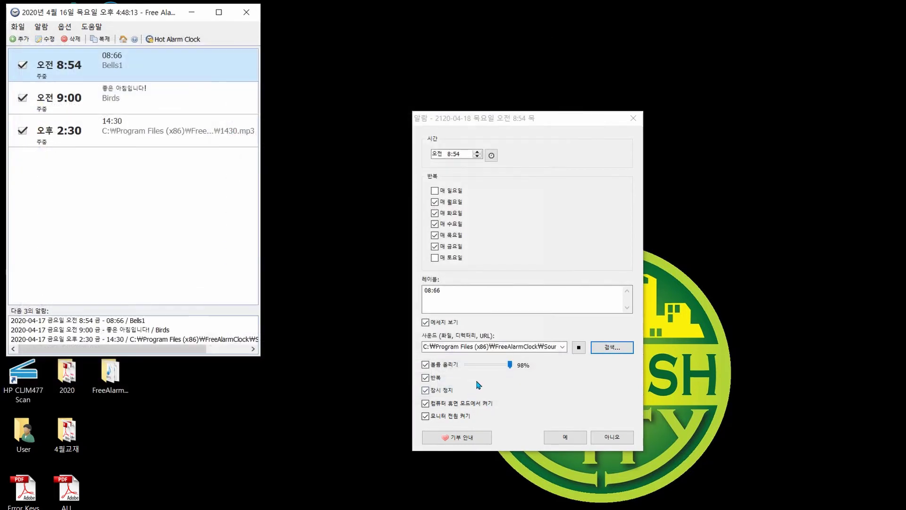
Stop the sound preview and save the 8:54 AM alarm with sound repeat, snooze, wake from sleep and monitor power-on turned off.
left_click(579, 348)
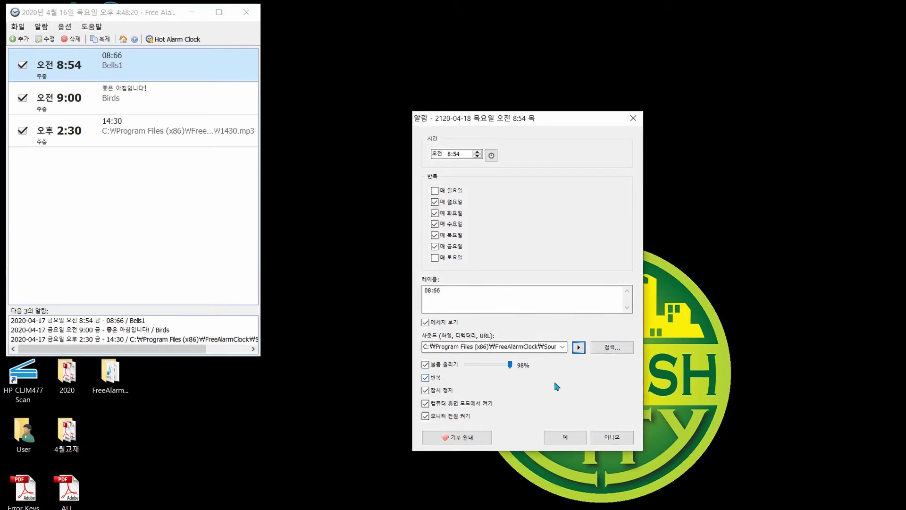
left_click(425, 377)
left_click(425, 390)
left_click(425, 404)
left_click(426, 416)
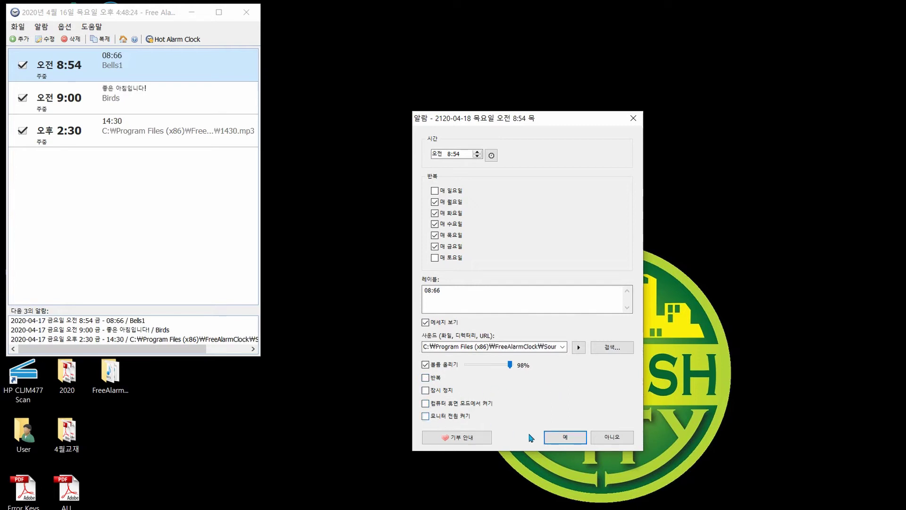
left_click(564, 438)
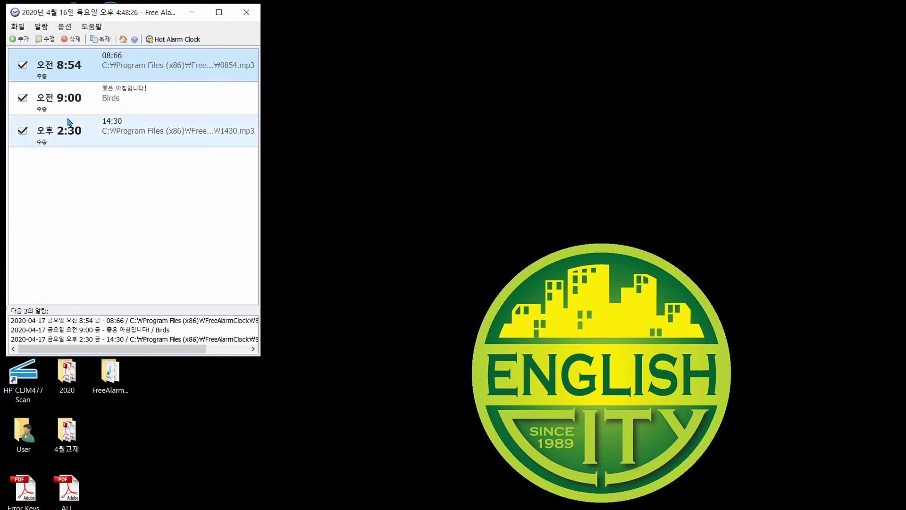
Assign 0900.mp3 to the existing 9:00 AM alarm and save it with sound repeat, snooze, wake from sleep and monitor power-on turned off.
double_click(65, 98)
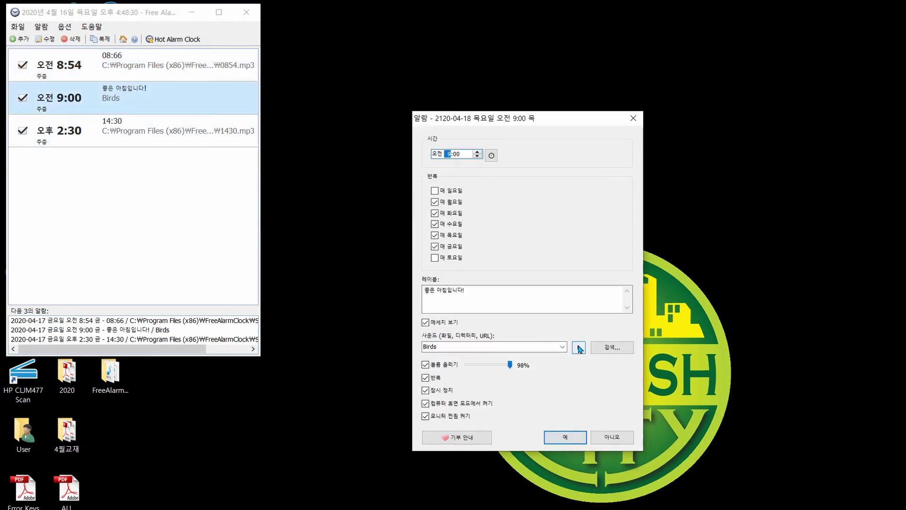
left_click(612, 347)
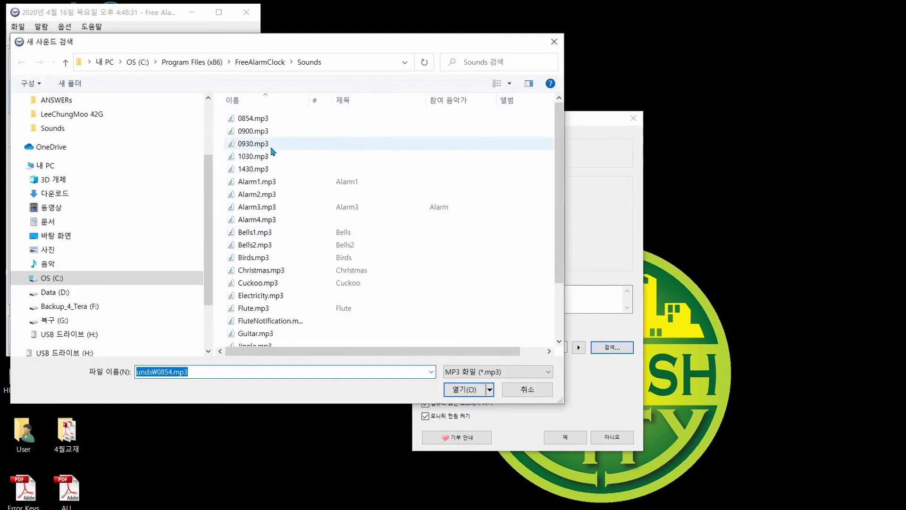
double_click(251, 131)
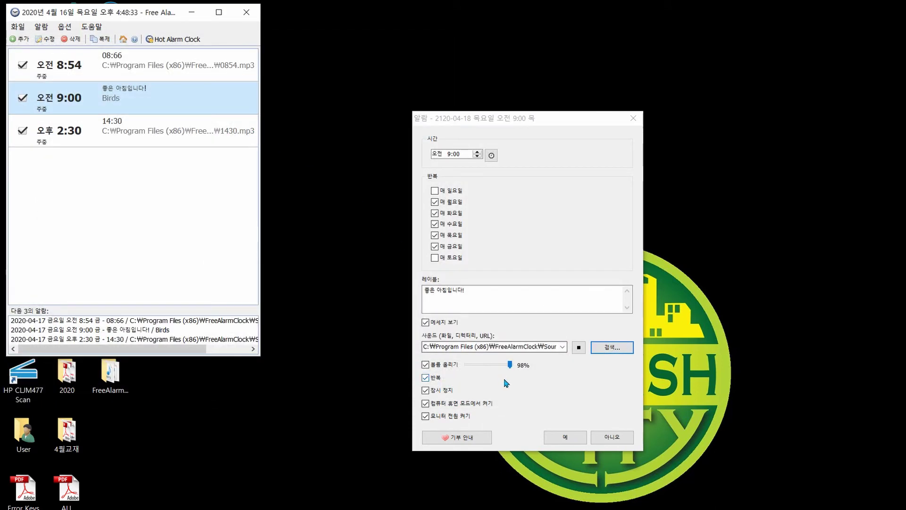
left_click(578, 347)
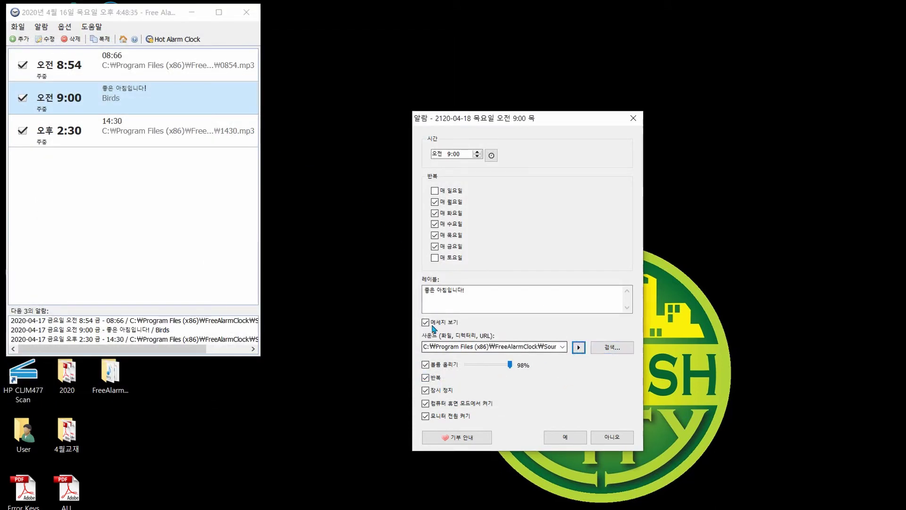
left_click(426, 378)
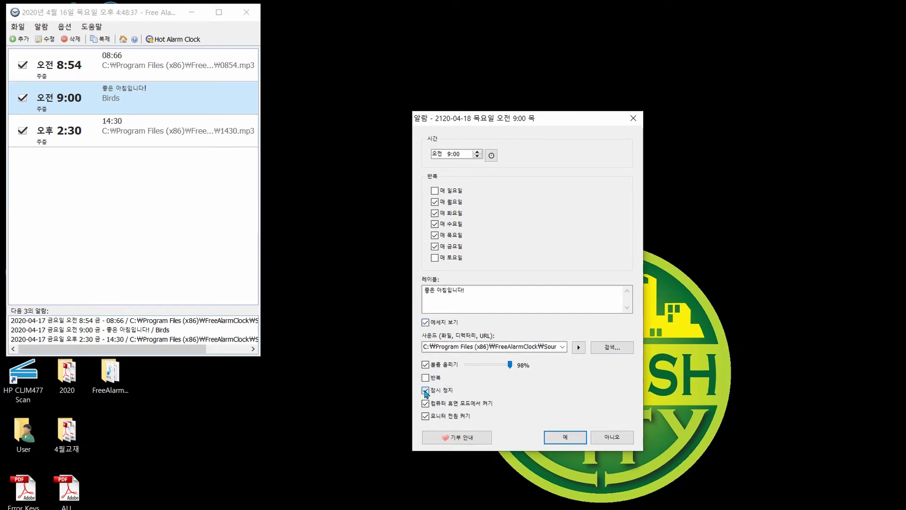
left_click(425, 389)
left_click(425, 403)
left_click(425, 415)
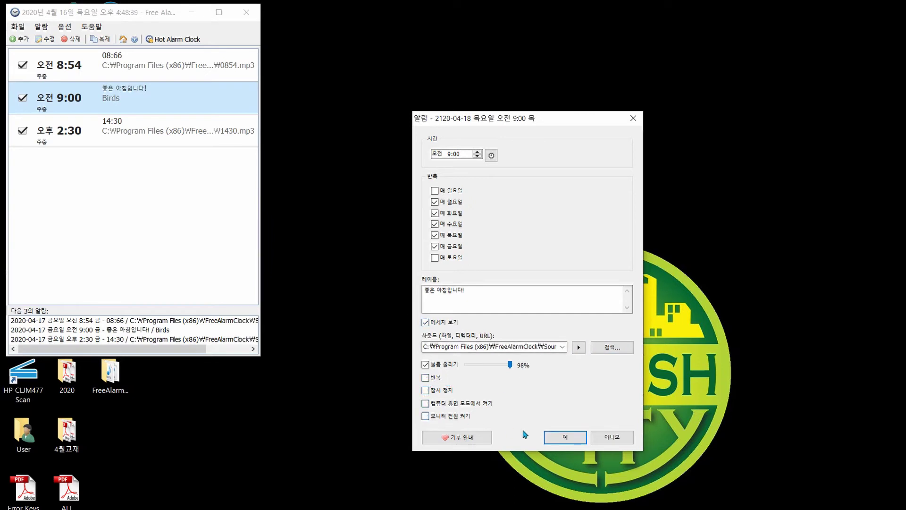
left_click(559, 437)
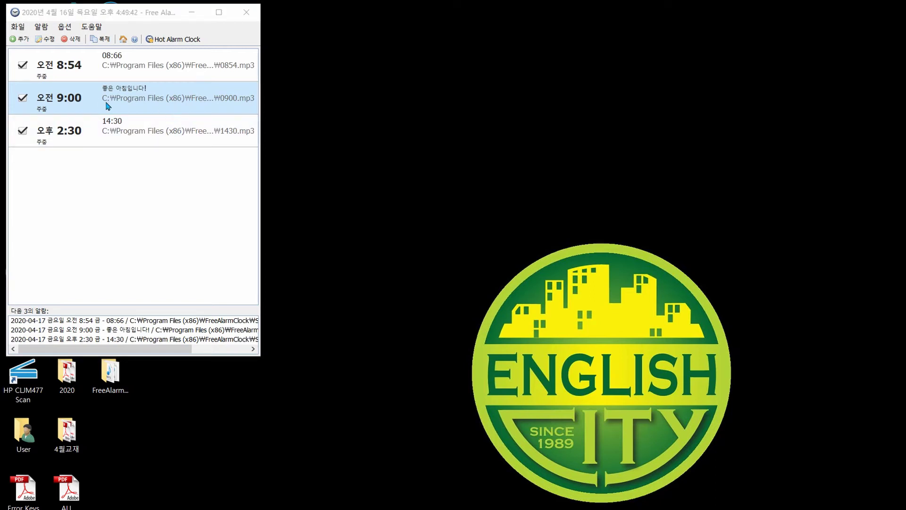
Reopen the 9:00 AM alarm, choose 0900.mp3 from the Sounds folder again, stop its preview and save the alarm.
double_click(78, 98)
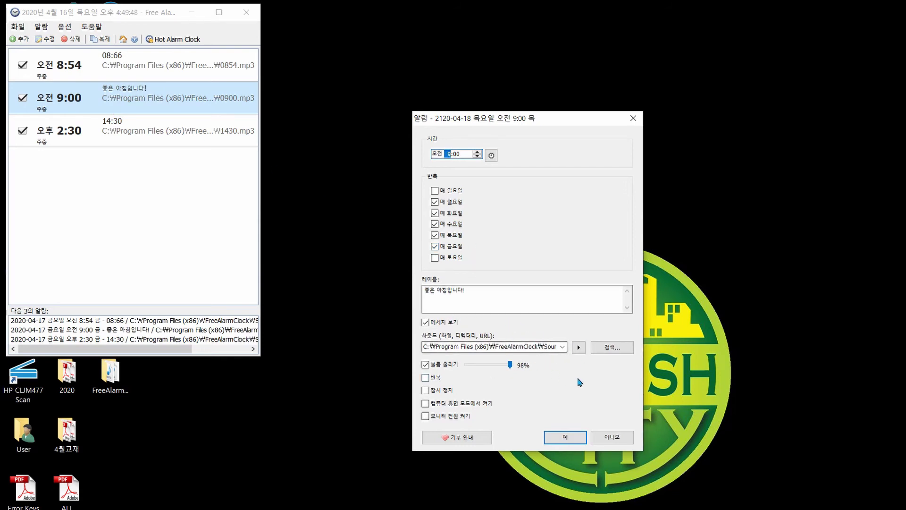
left_click(610, 348)
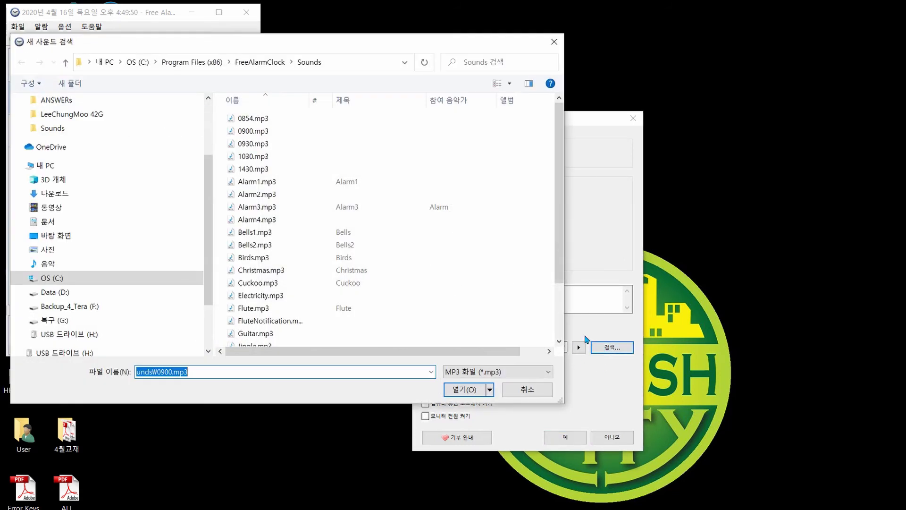
double_click(253, 132)
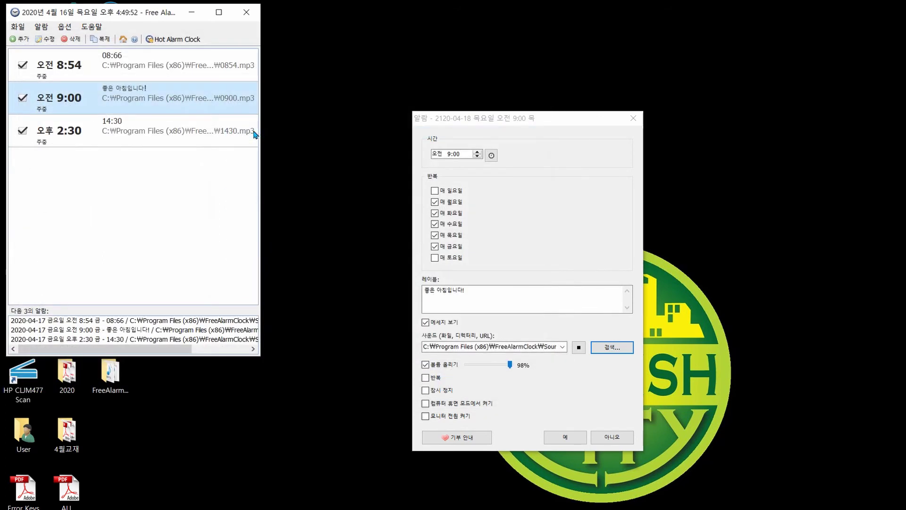
left_click(579, 349)
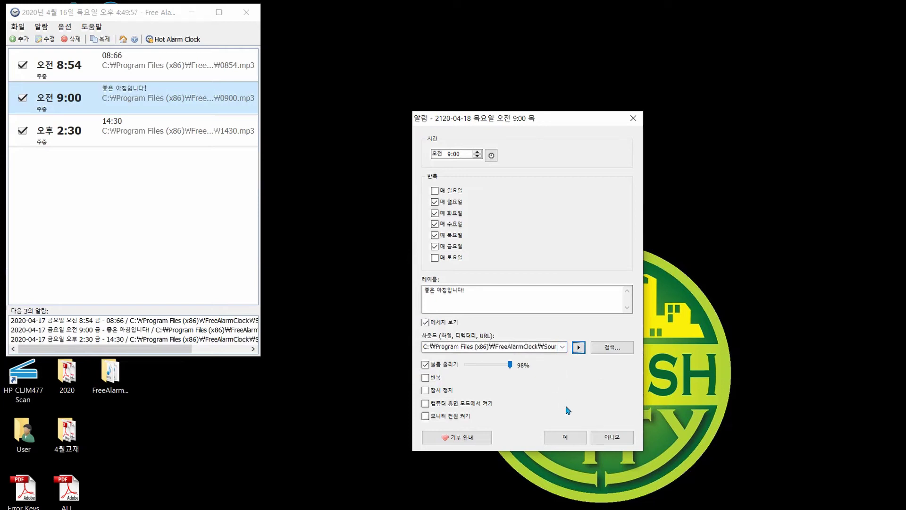
left_click(562, 439)
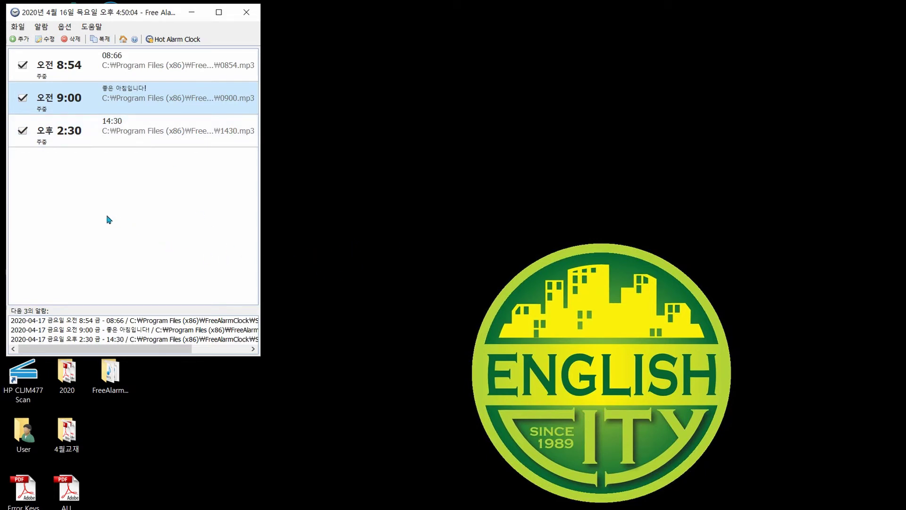
Add a new alarm that repeats every Monday through Friday.
left_click(20, 41)
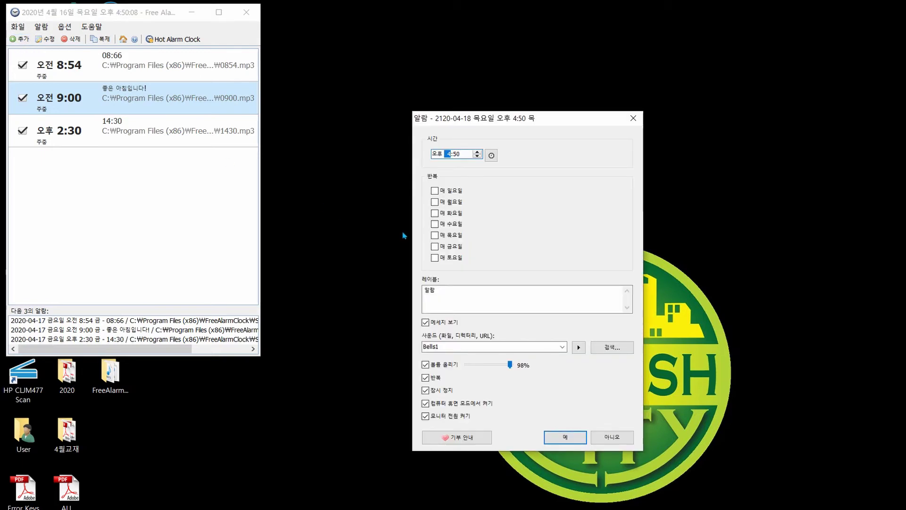
left_click(435, 202)
left_click(435, 224)
left_click(435, 235)
left_click(434, 247)
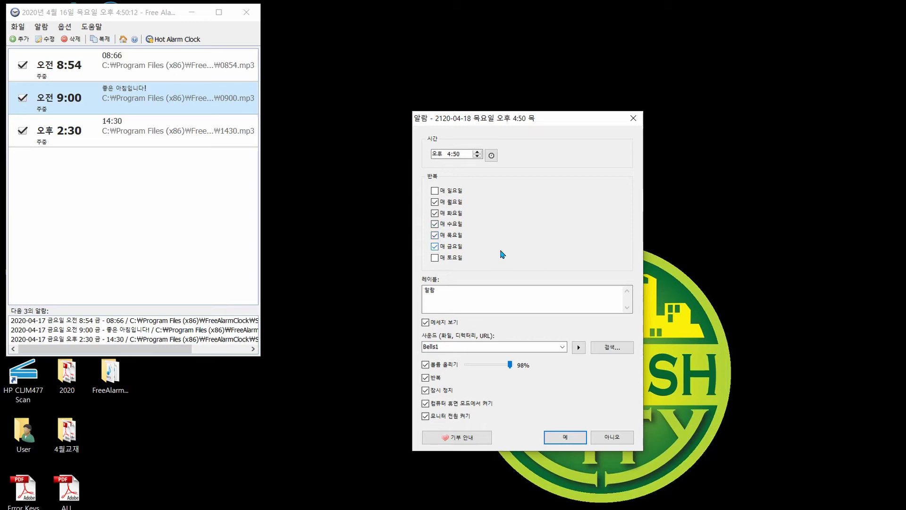
Set the new alarm's time to 9:00 AM by choosing hour 9 and minute 00.
left_click(449, 154)
left_click(437, 154)
left_click(491, 156)
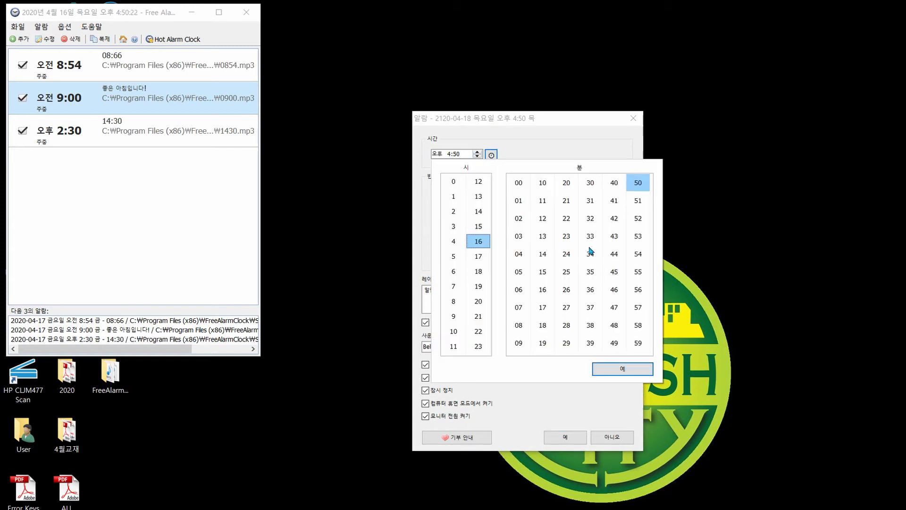
left_click(454, 316)
left_click(524, 185)
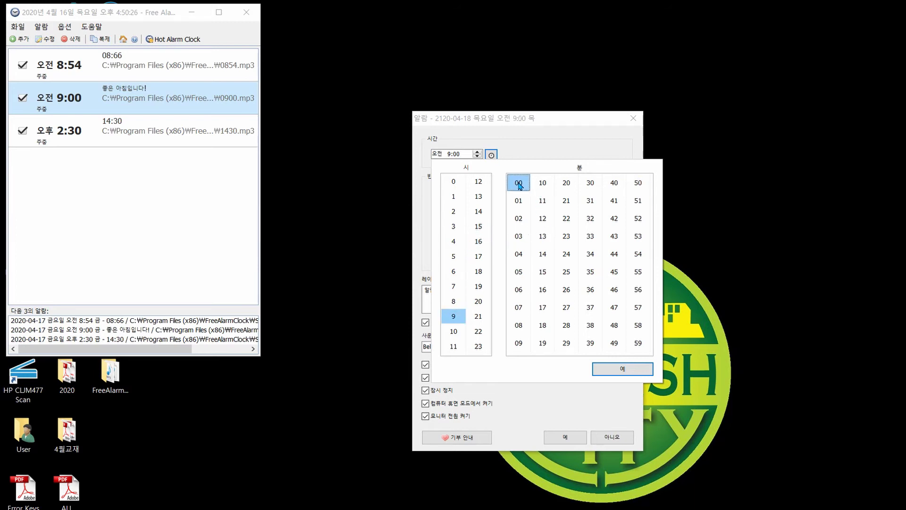
left_click(616, 370)
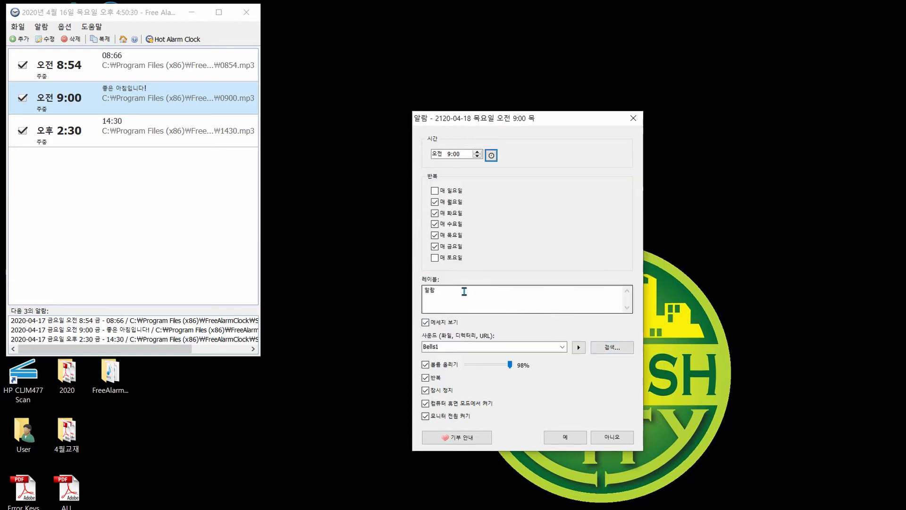
Replace the new alarm's label with 09:00.
left_click(438, 289)
left_click_drag(438, 290, 400, 290)
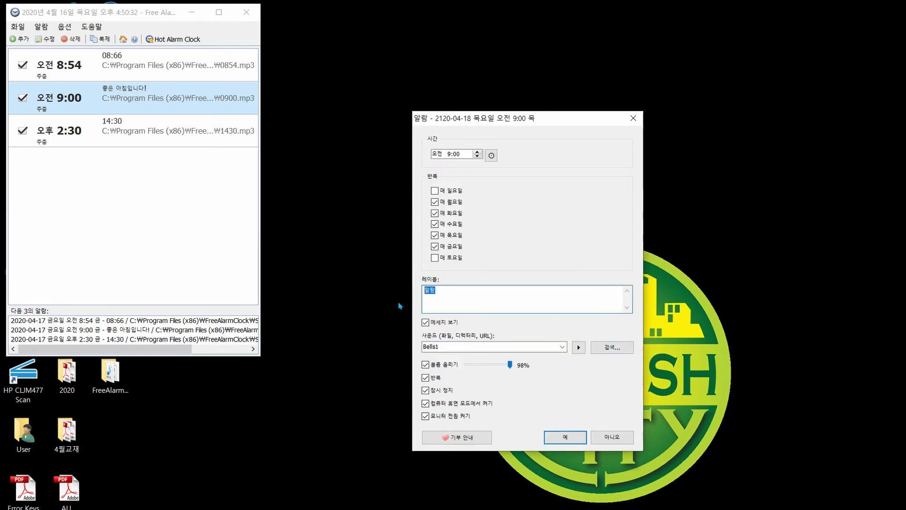
type("9:00")
left_click(423, 291)
type("00")
Assign 0900.mp3 to the new alarm and save it with sound repeat, wake from sleep and monitor power-on turned off.
left_click(616, 349)
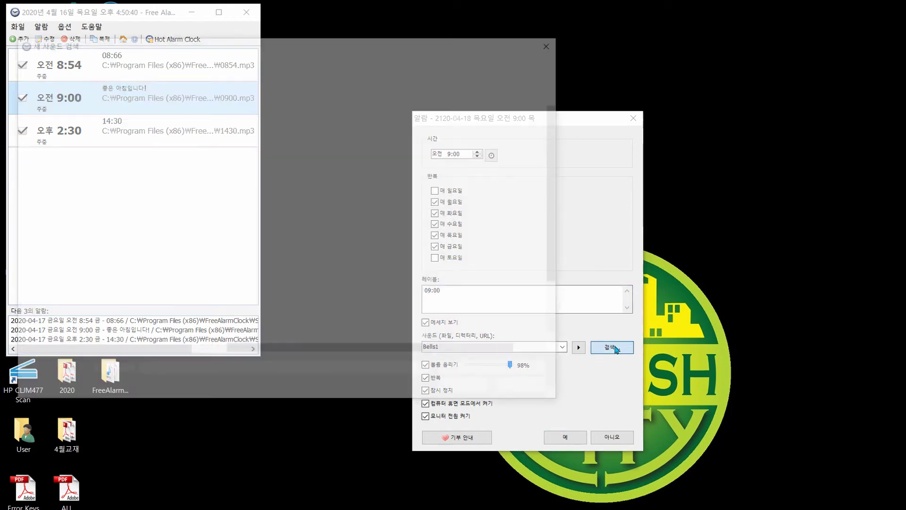
left_click(260, 132)
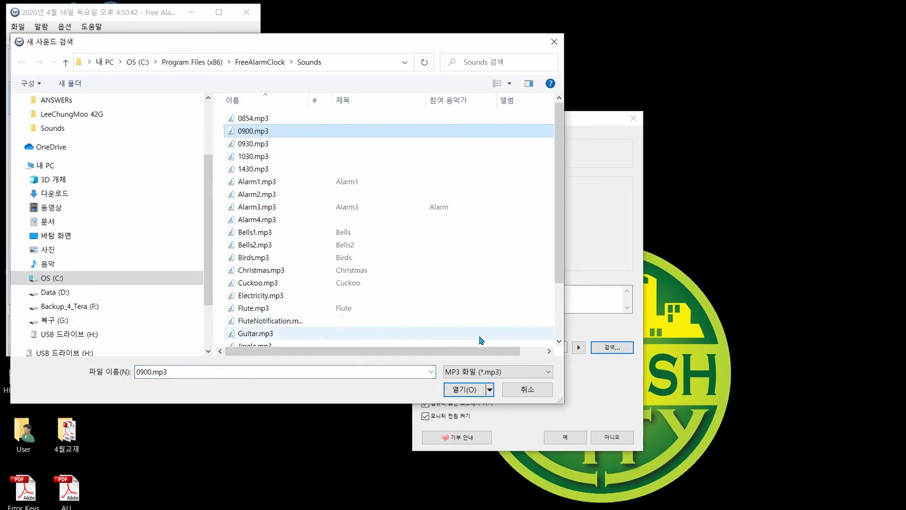
left_click(462, 389)
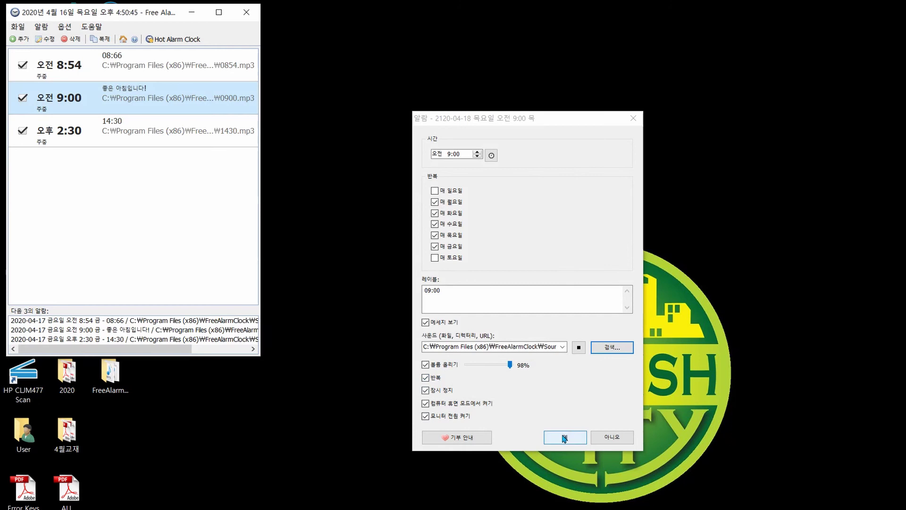
left_click(579, 347)
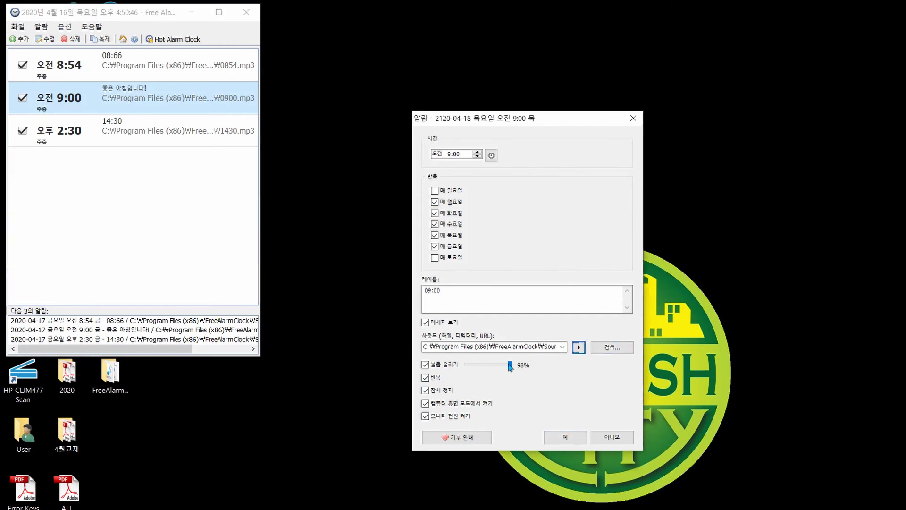
left_click(425, 377)
left_click(425, 404)
left_click(425, 416)
left_click(566, 438)
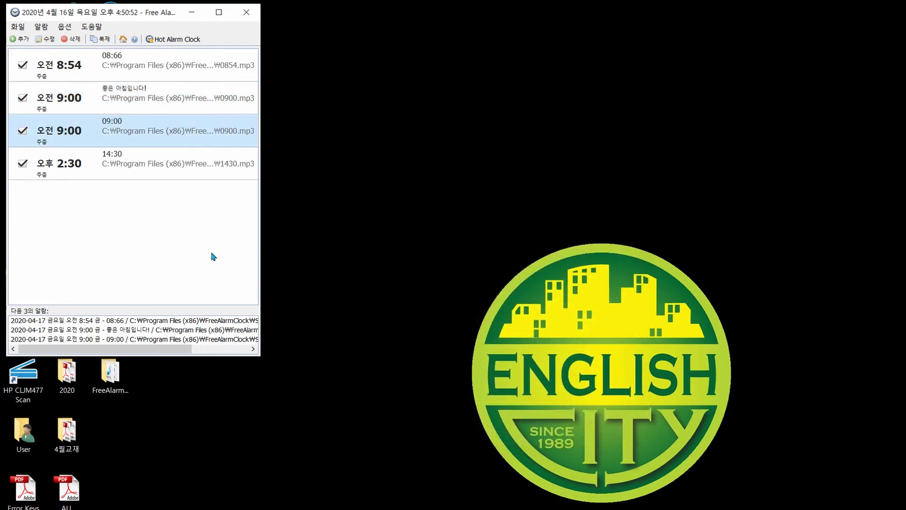
Disable every alarm except the 9:00 AM one labelled 좋은 아침입니다!, and delete that alarm.
left_click(66, 102)
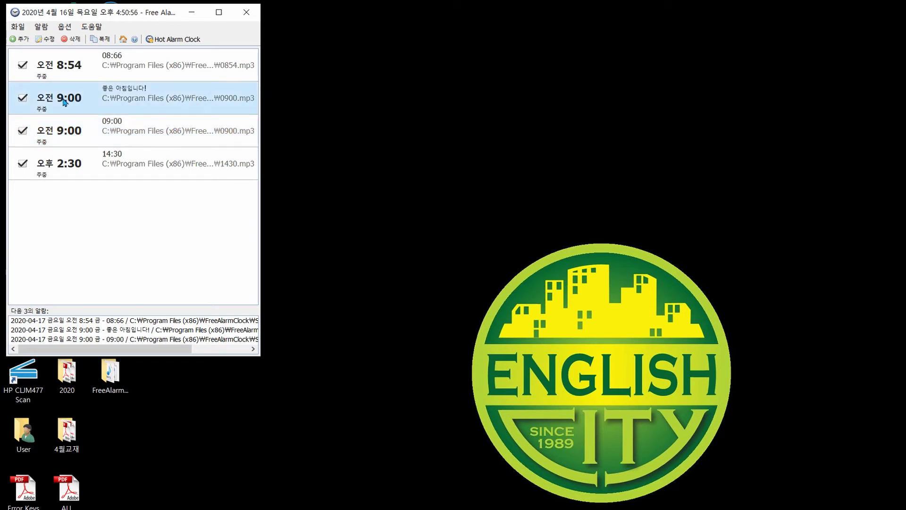
left_click(24, 98)
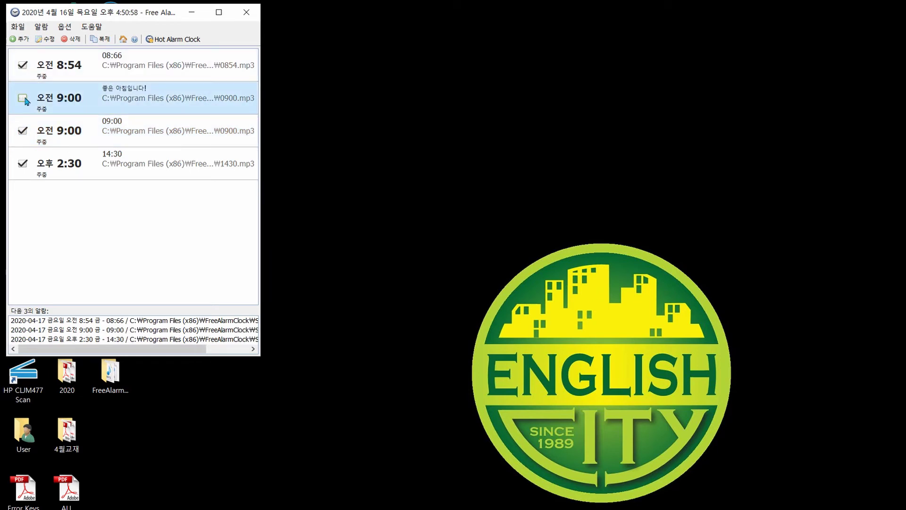
left_click(23, 65)
left_click(23, 131)
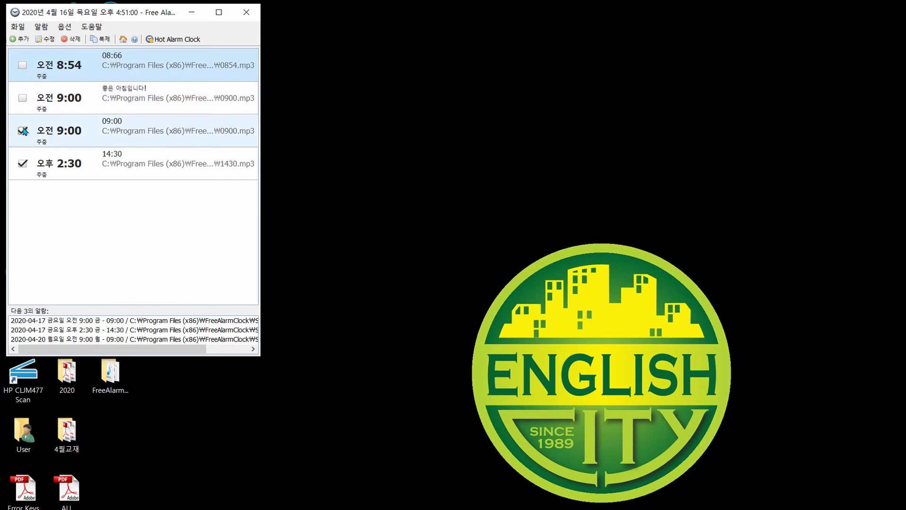
left_click(23, 163)
left_click(22, 98)
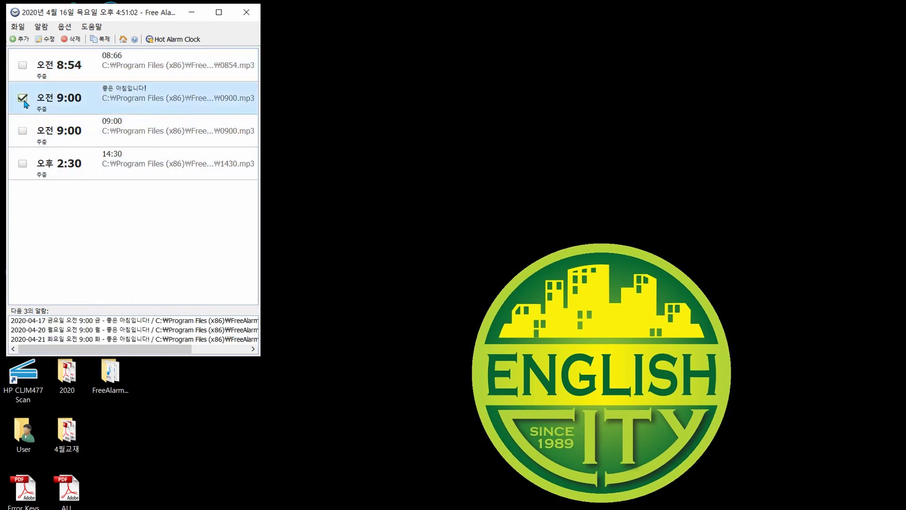
left_click(65, 41)
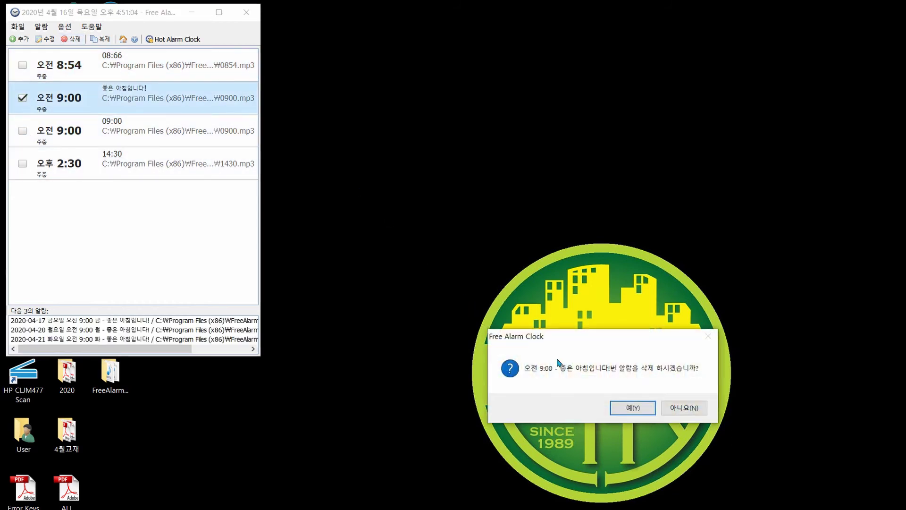
left_click(632, 409)
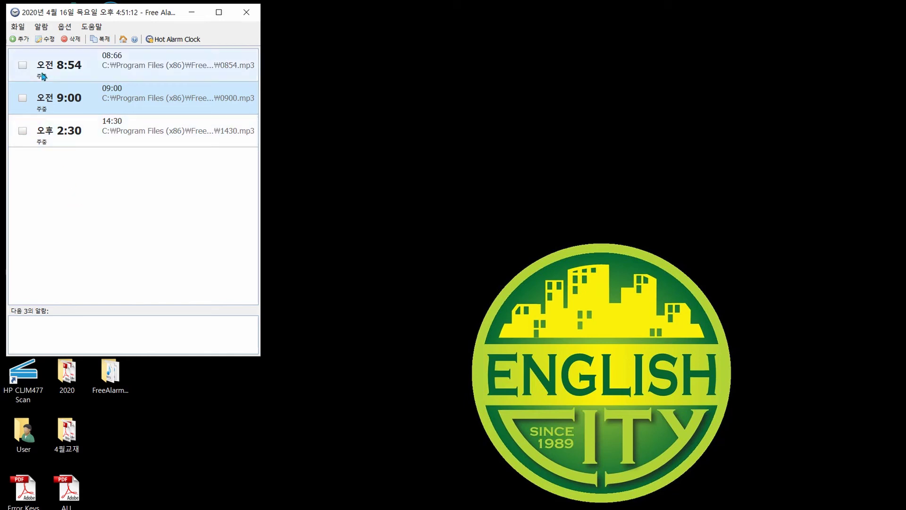
Add a new alarm and set its time to 9:30 AM by choosing hour 9 and minute 30.
left_click(23, 40)
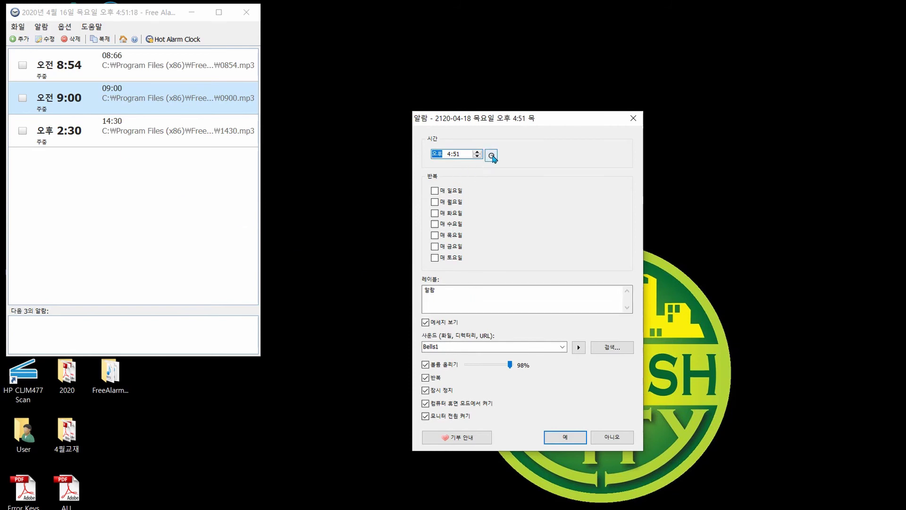
left_click(491, 155)
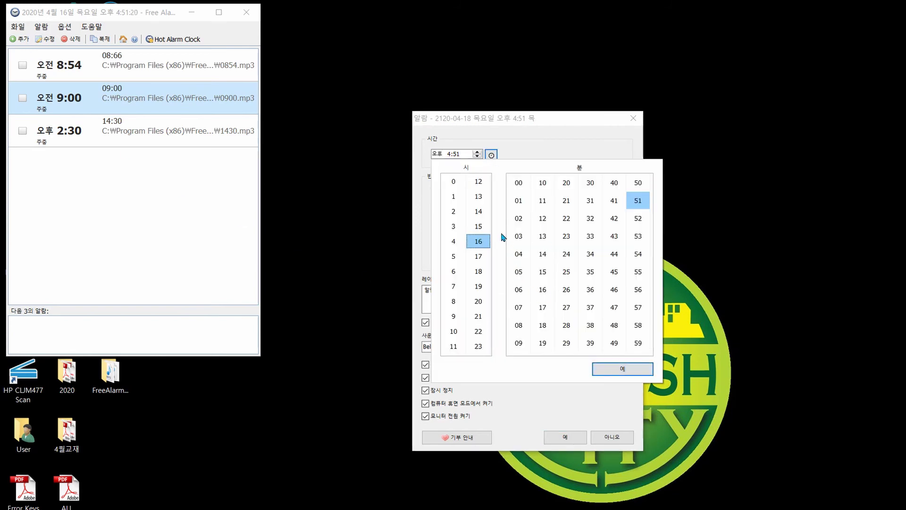
left_click(454, 332)
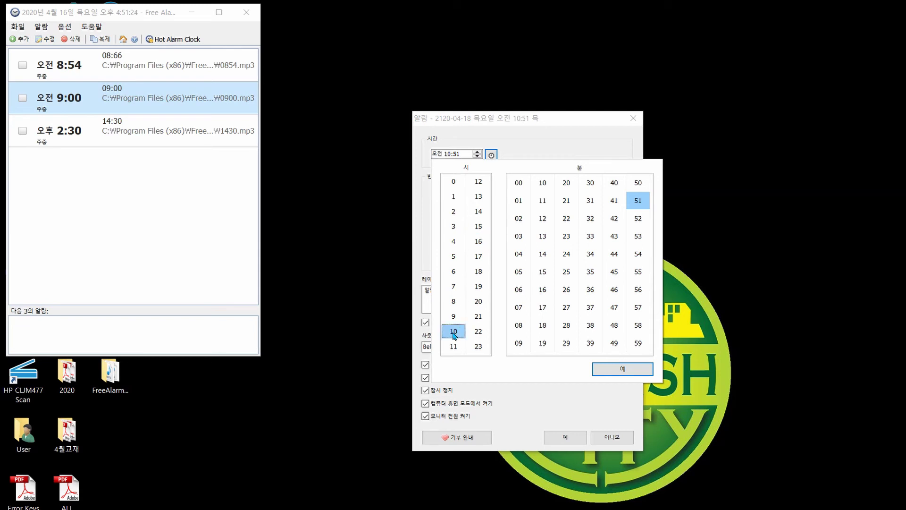
left_click(454, 317)
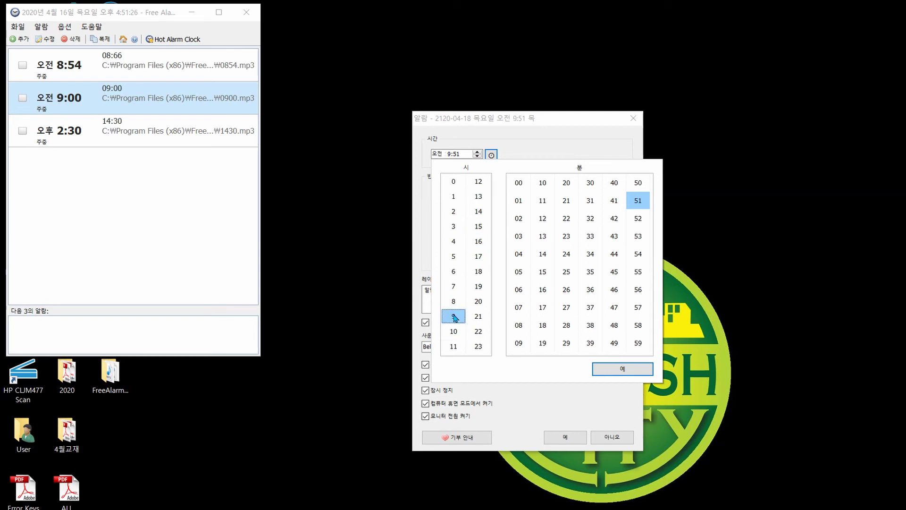
left_click(592, 184)
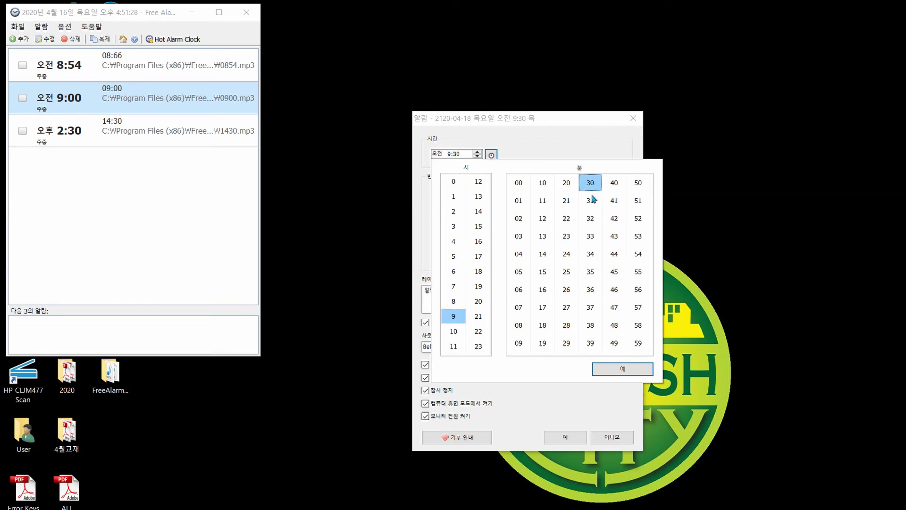
left_click(621, 368)
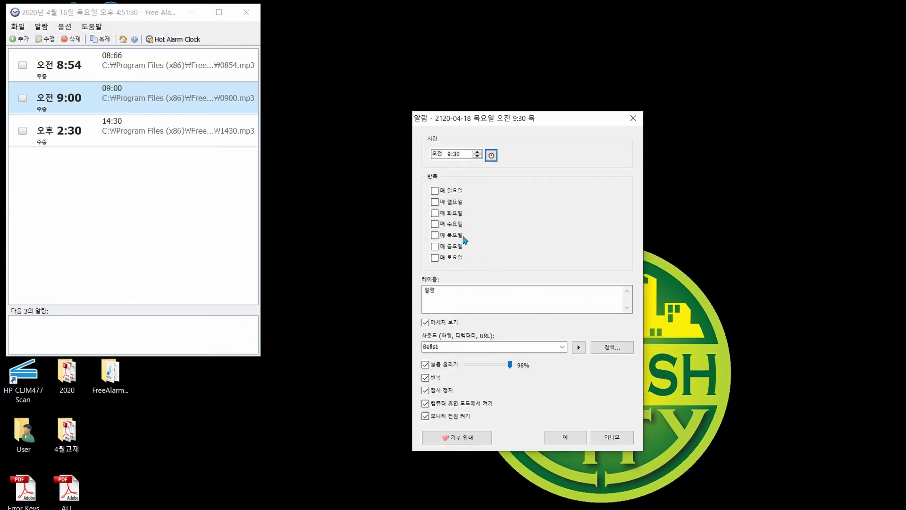
Repeat the new alarm every Monday through Friday and replace its label with 09:30.
left_click(434, 201)
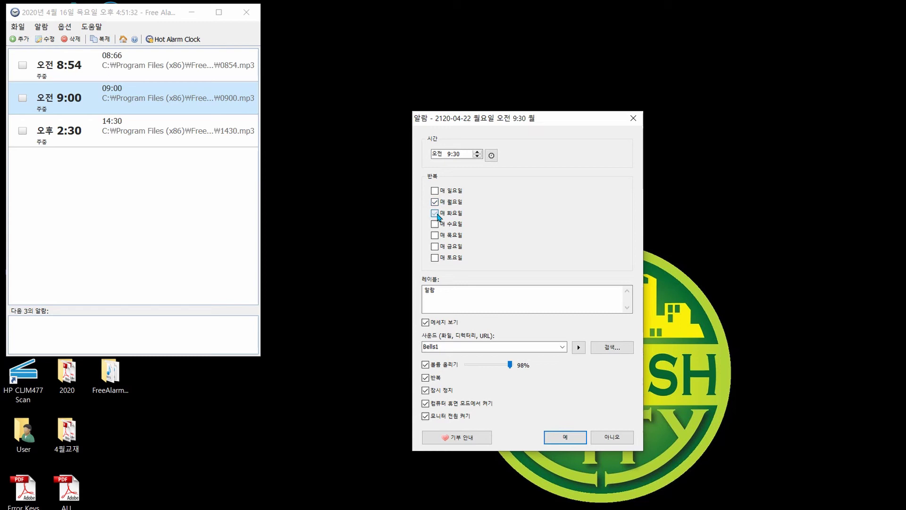
left_click(436, 215)
left_click(435, 236)
left_click_drag(461, 292, 409, 291)
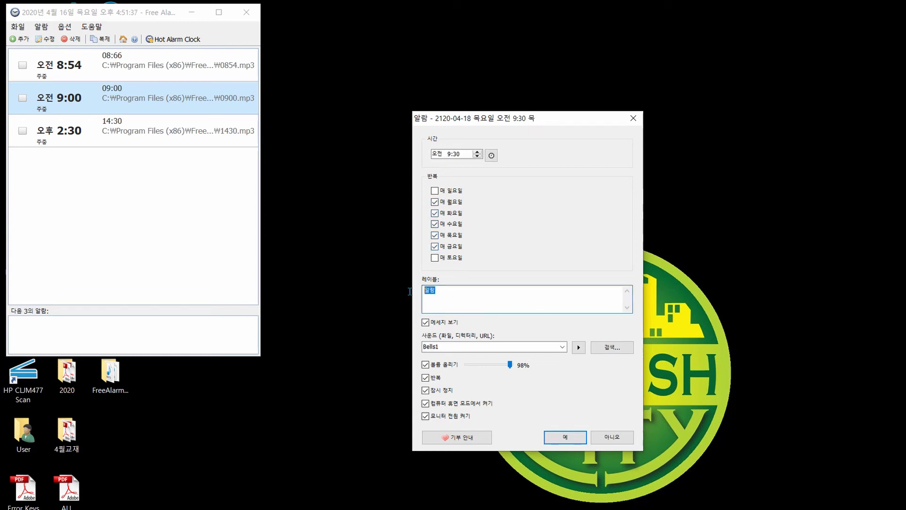
type("이")
Assign 0930.mp3 from the Sounds folder to the 9:30 alarm and stop its sound preview.
left_click(578, 347)
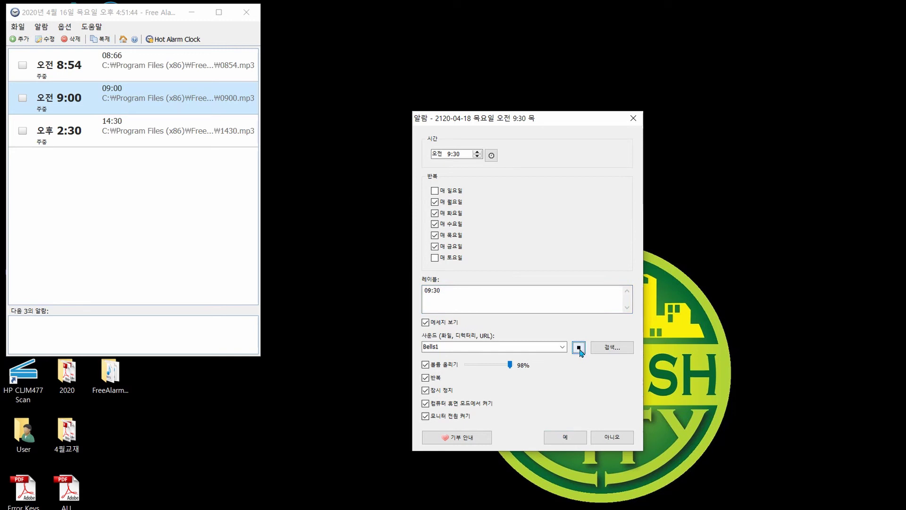
left_click(611, 348)
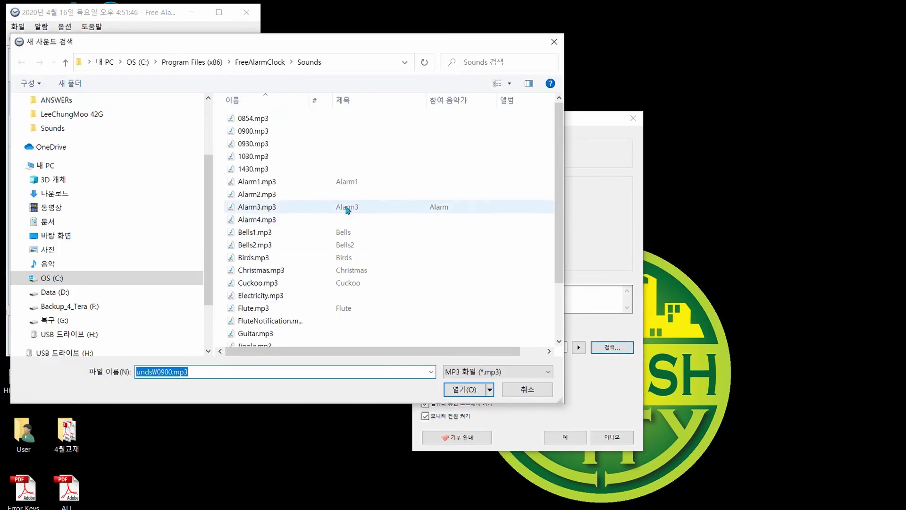
double_click(259, 144)
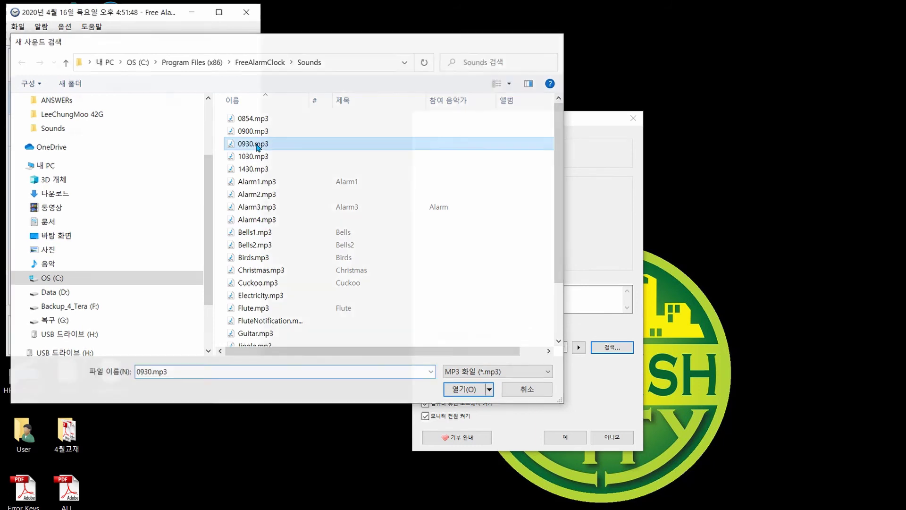
left_click(579, 347)
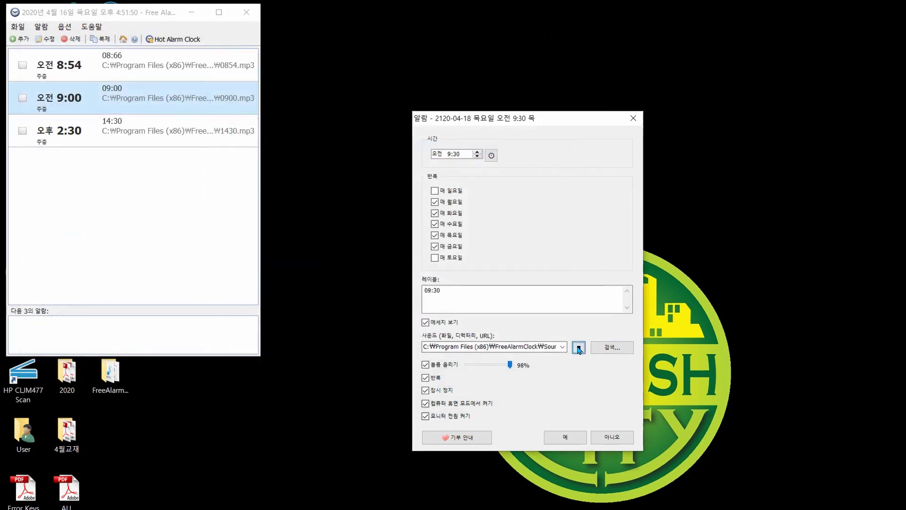
Turn off sound repeat, snooze and wake from sleep for the 9:30 alarm, and save it.
left_click(426, 377)
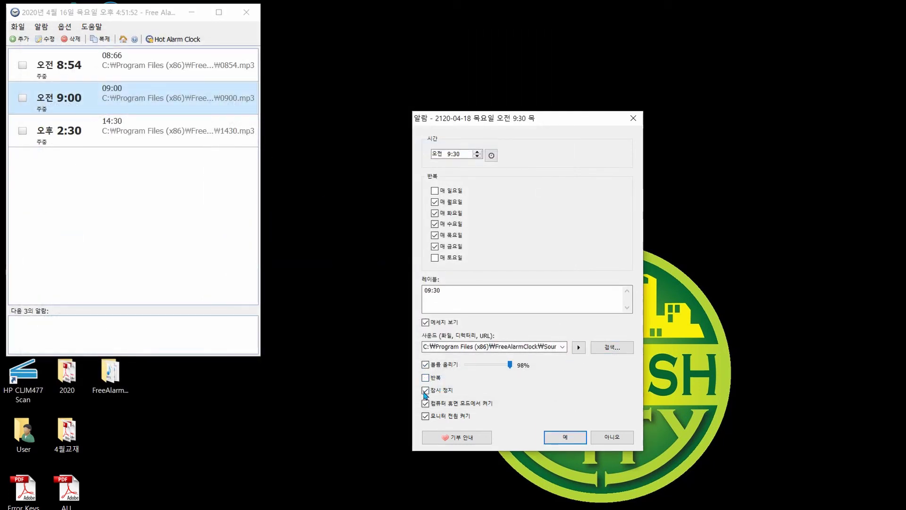
left_click(426, 391)
left_click(425, 402)
left_click(566, 437)
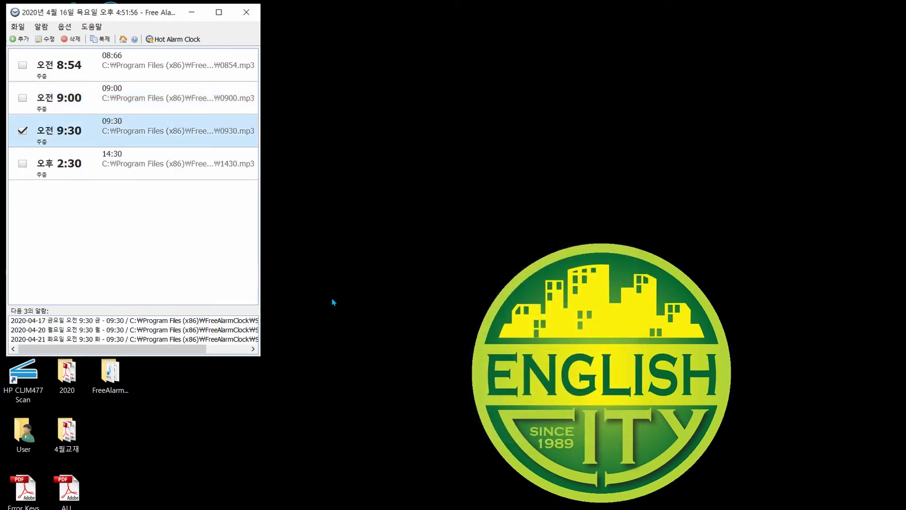
Add another alarm that repeats every Monday through Friday and replace its label with 10:30.
left_click(18, 38)
left_click(434, 201)
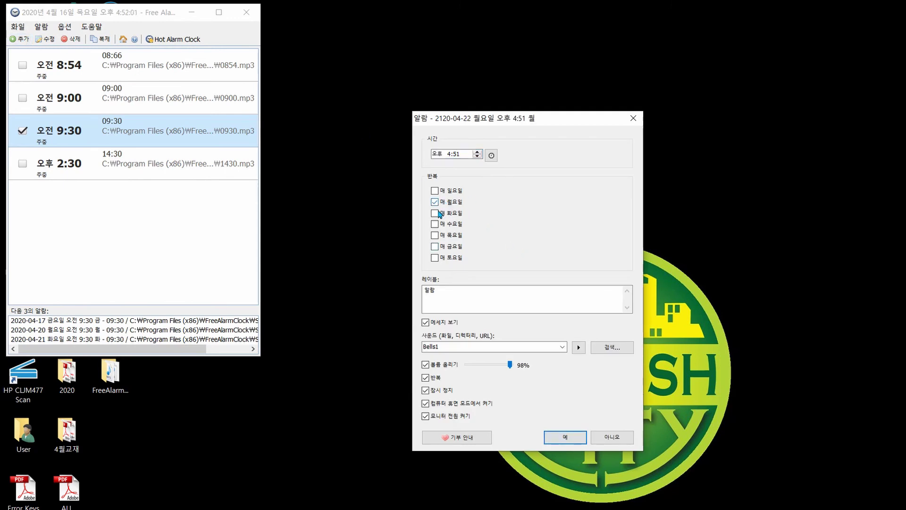
left_click(434, 213)
left_click(434, 224)
left_click(435, 235)
left_click(435, 246)
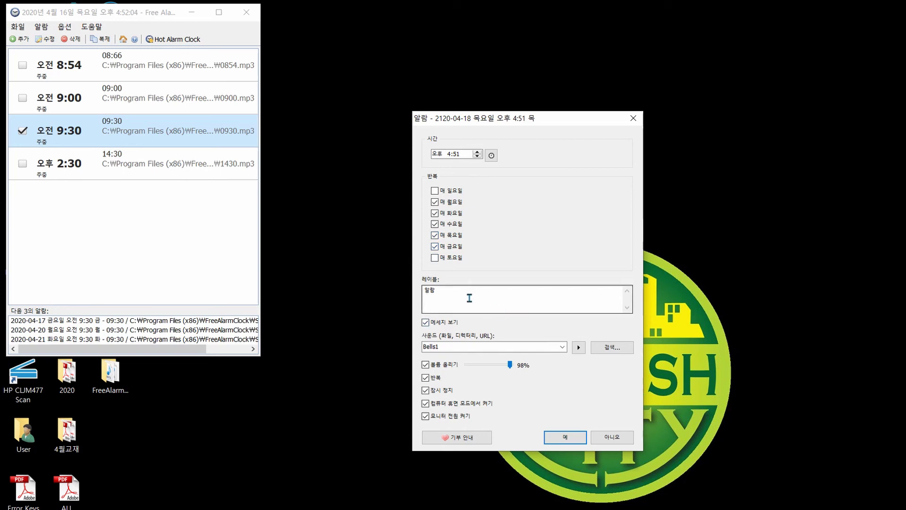
left_click_drag(469, 298, 406, 295)
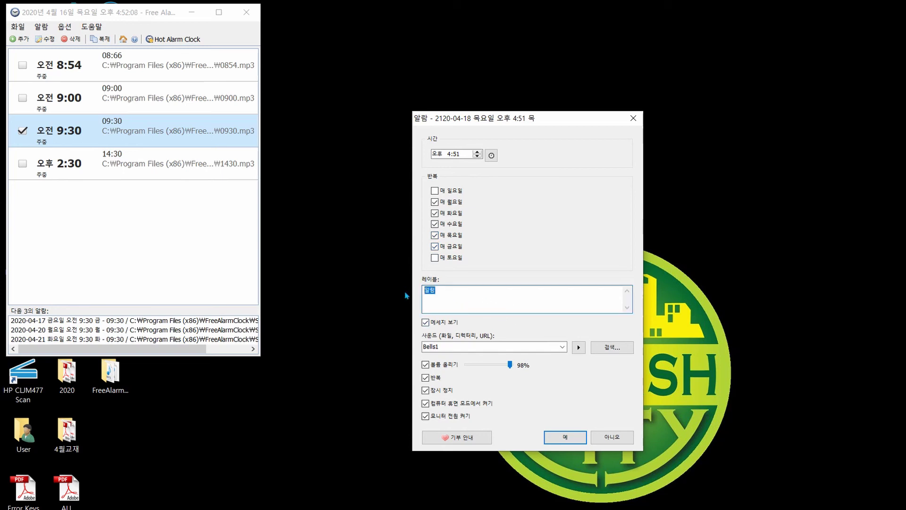
type("10:30")
Assign 1030.mp3 from the Sounds folder to the alarm labelled 10:30 and check its sound preview.
left_click(609, 348)
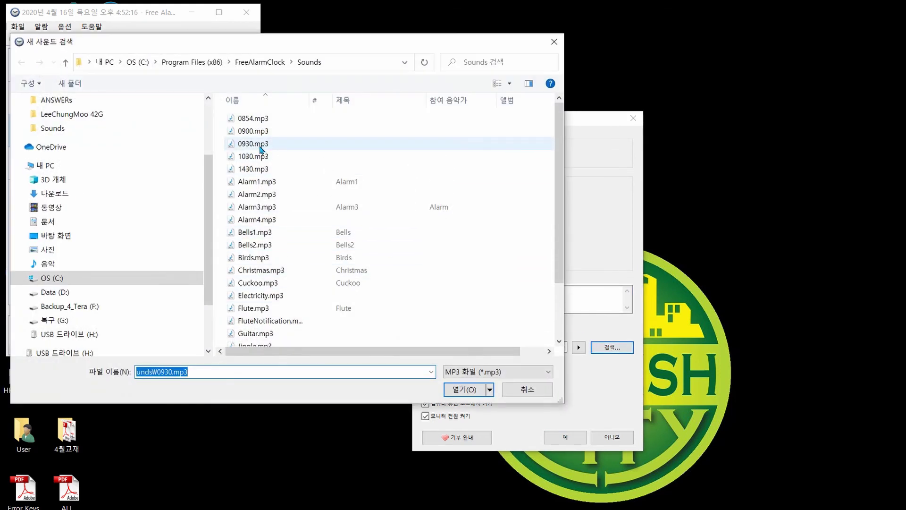
left_click(258, 158)
double_click(258, 157)
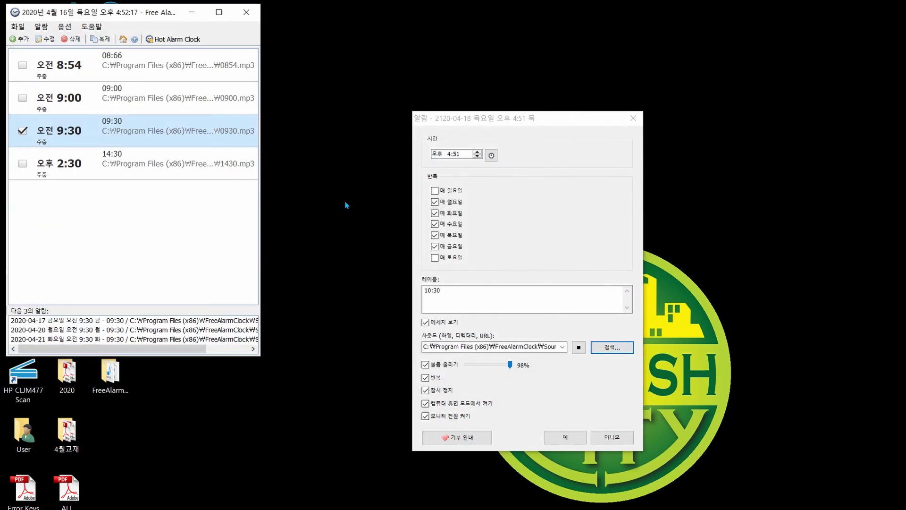
left_click(578, 348)
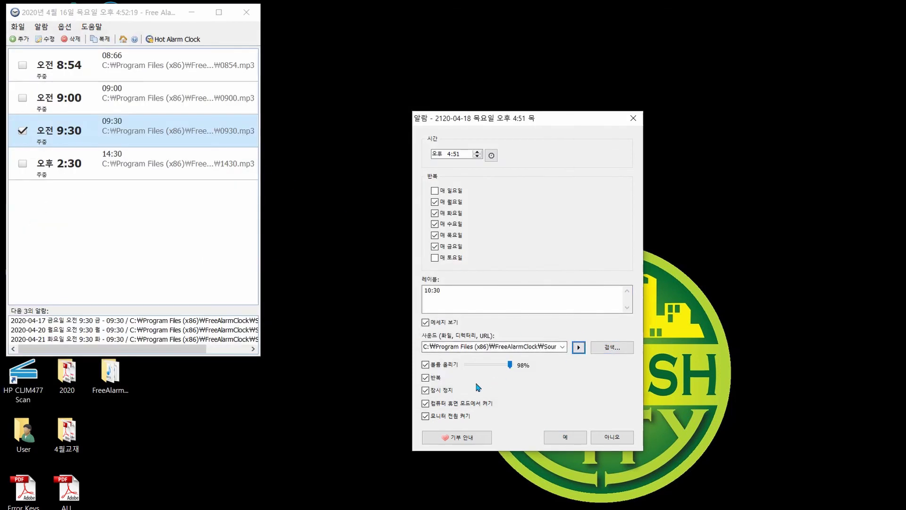
left_click(578, 348)
Turn off sound repeat, snooze, wake from sleep and monitor power-on for the alarm labelled 10:30, and save it.
left_click(436, 378)
left_click(436, 391)
left_click(433, 405)
left_click(434, 417)
left_click(566, 439)
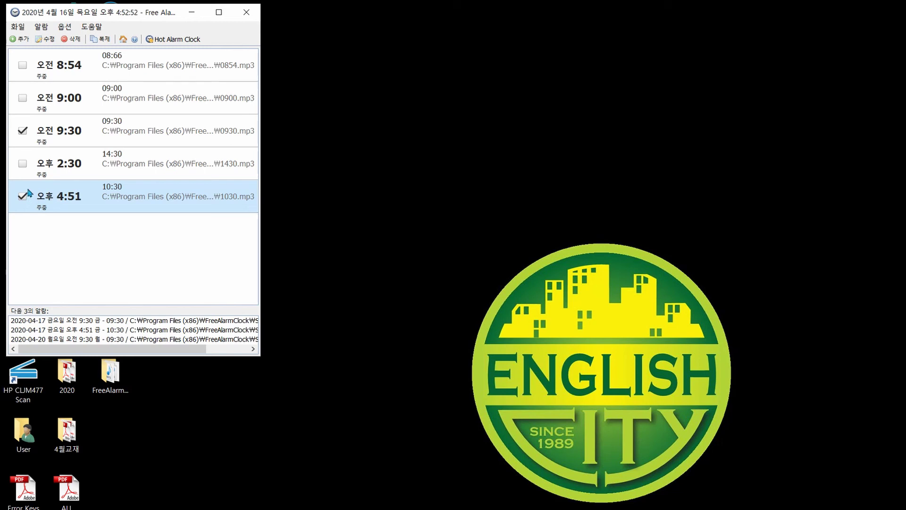
Disable the 9:30 AM alarm, and change the time of the alarm labelled 10:30 to 10:30 AM and save it.
left_click(22, 129)
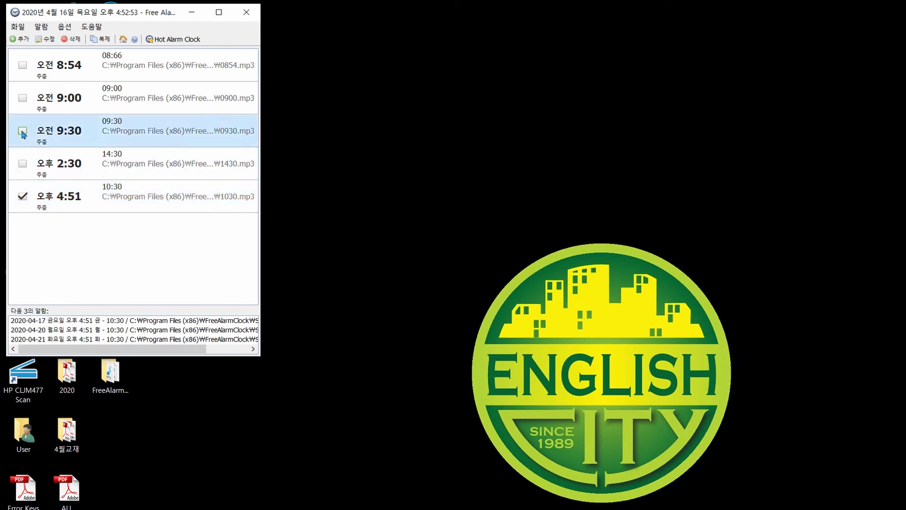
left_click(61, 200)
double_click(61, 200)
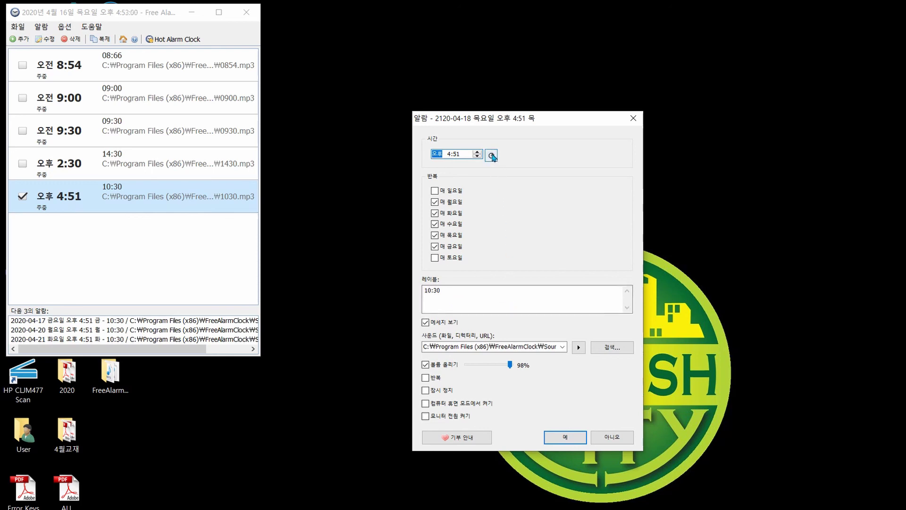
left_click(491, 156)
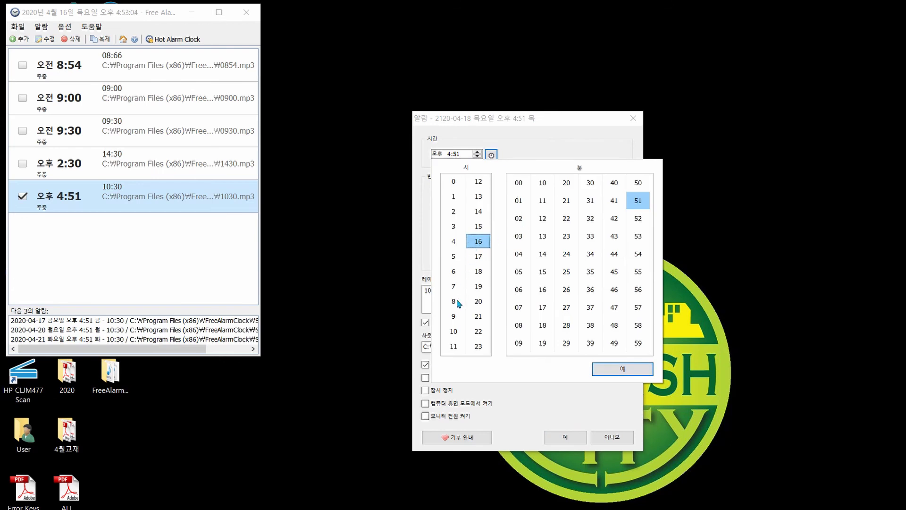
left_click(454, 332)
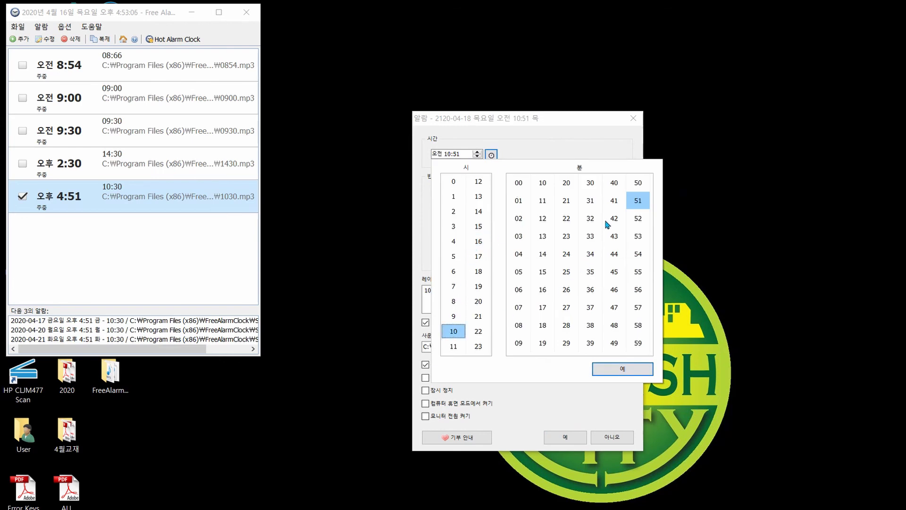
left_click(589, 183)
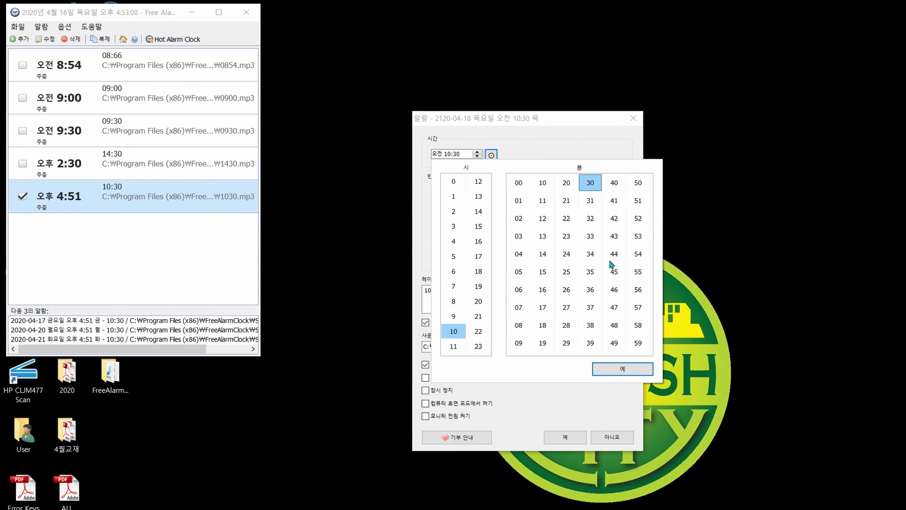
left_click(624, 370)
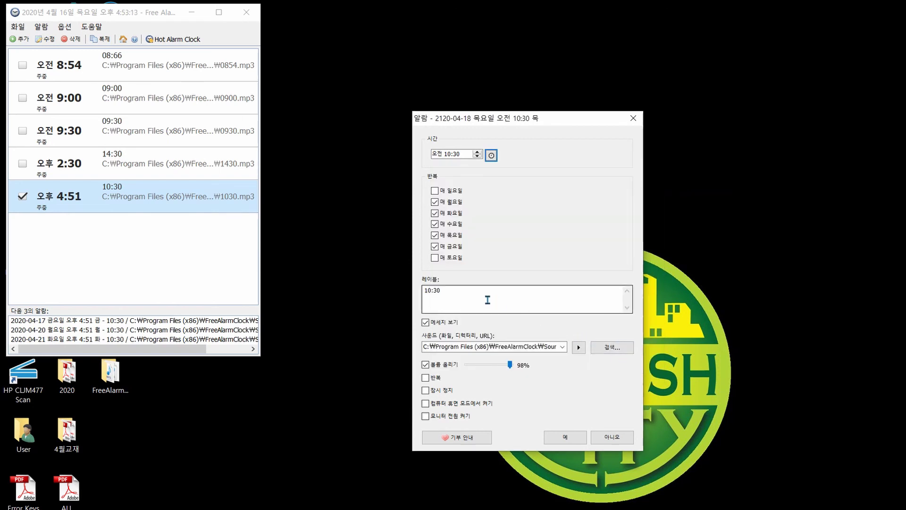
left_click(476, 296)
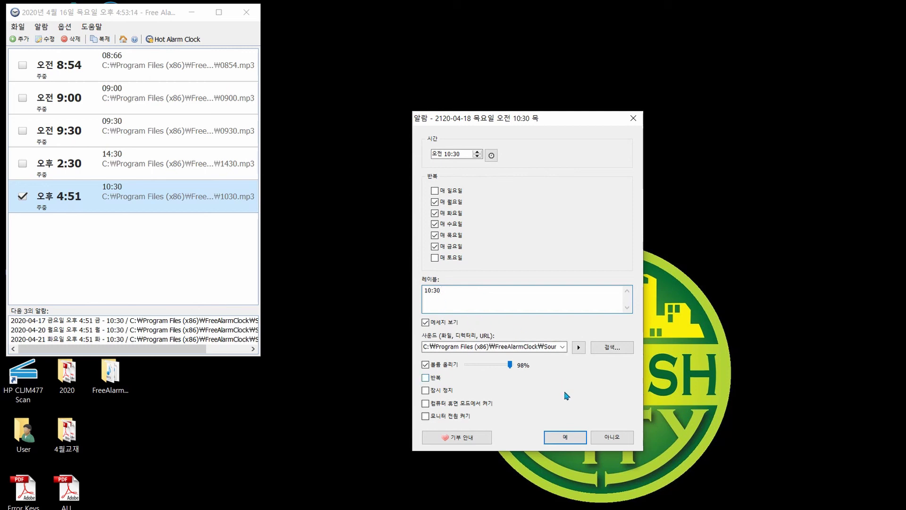
left_click(557, 437)
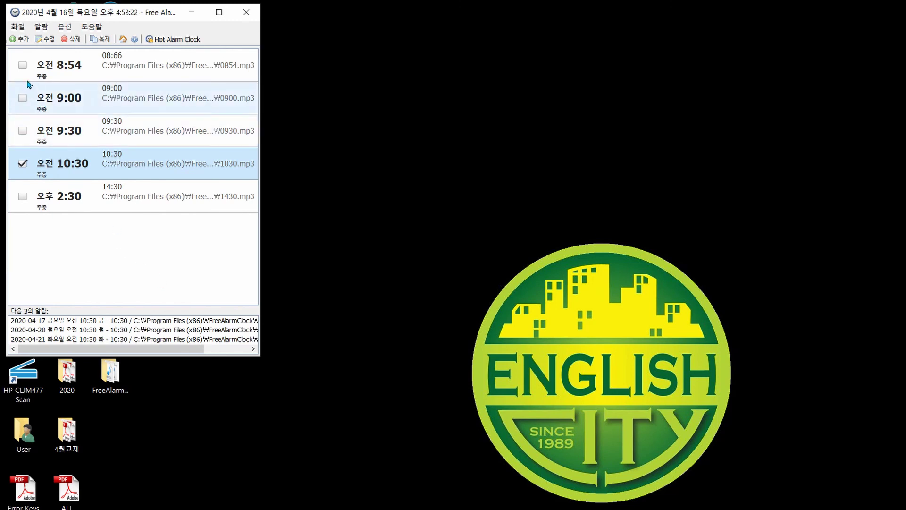
Enable the 8:54 AM, 9:00 AM, 9:30 AM and 2:30 PM alarms.
left_click(22, 64)
left_click(22, 97)
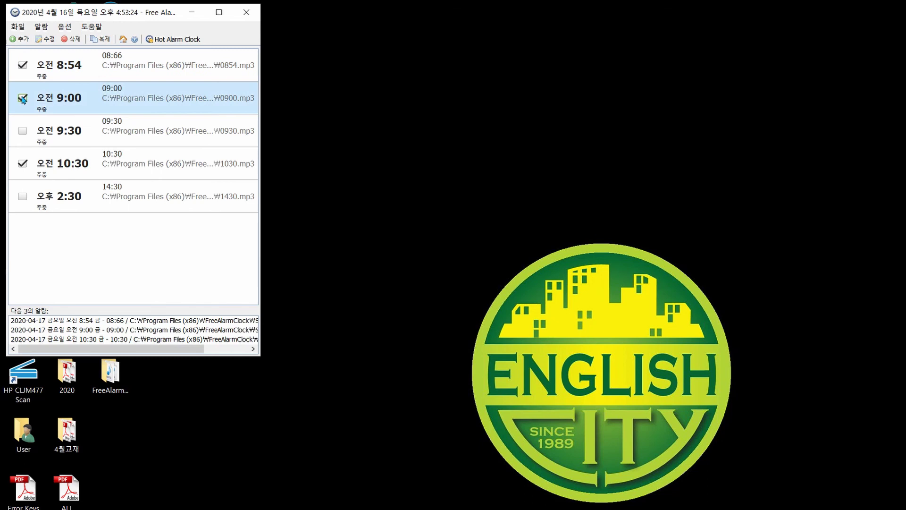
left_click(23, 131)
left_click(22, 196)
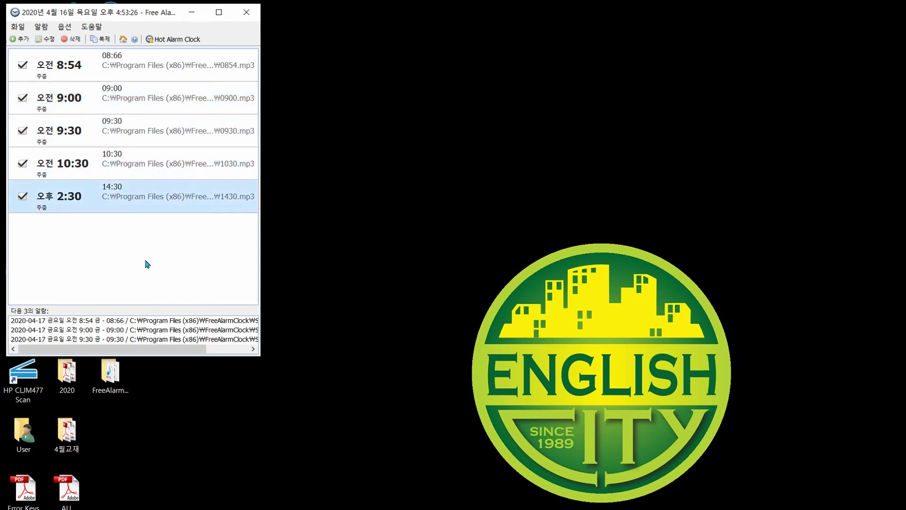